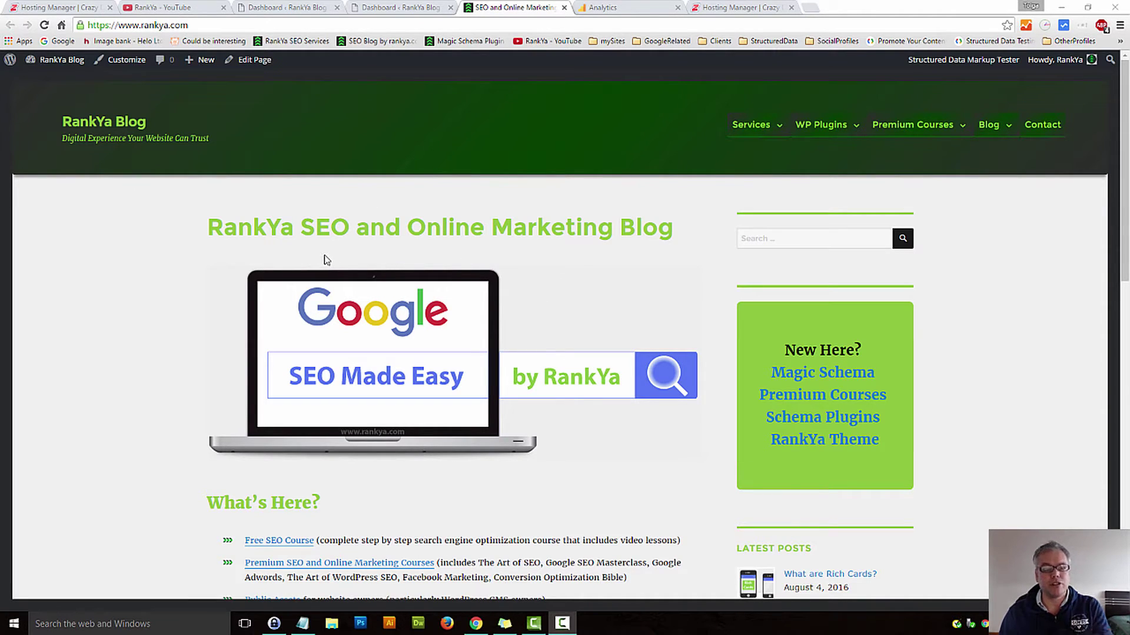
- Copy the full Universal Analytics tracking script from the property's Tracking Code page
click(615, 7)
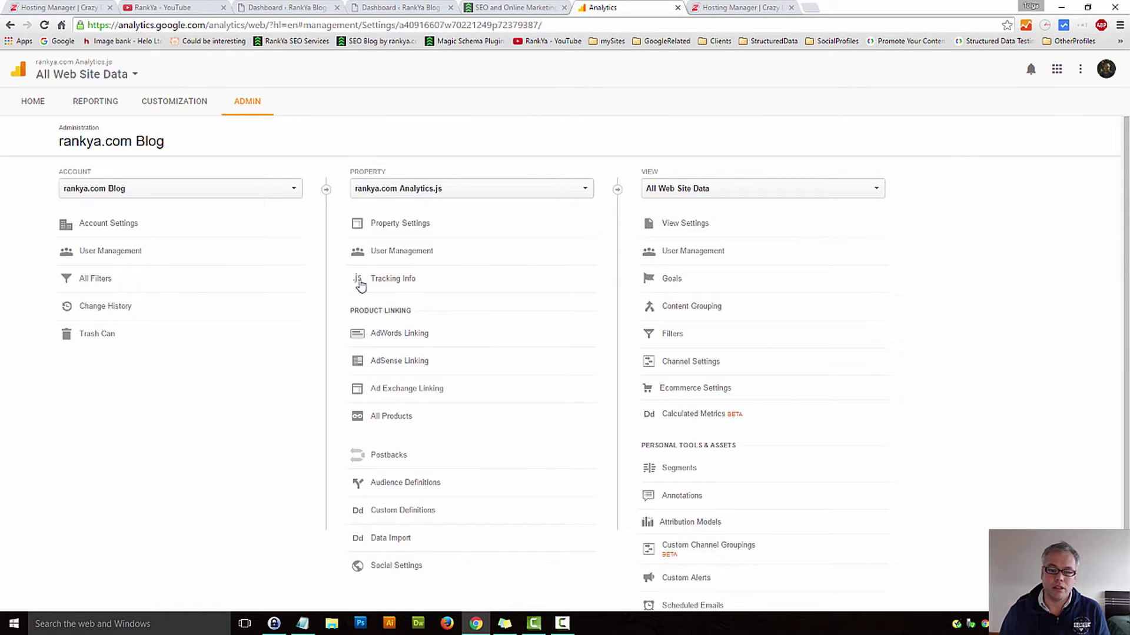
click(404, 280)
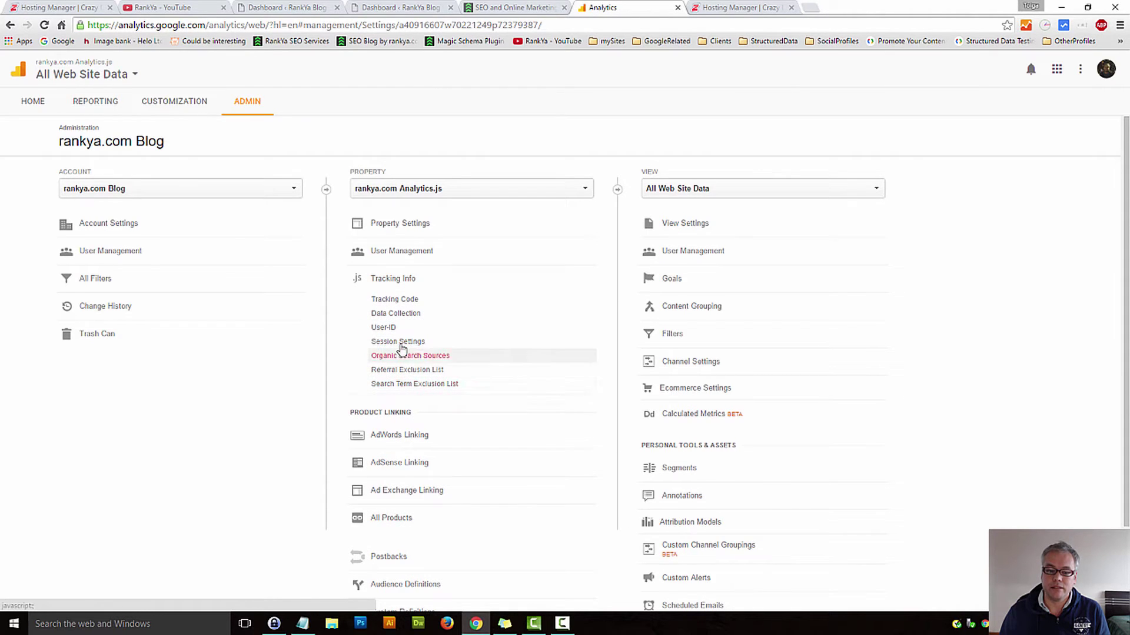
click(390, 299)
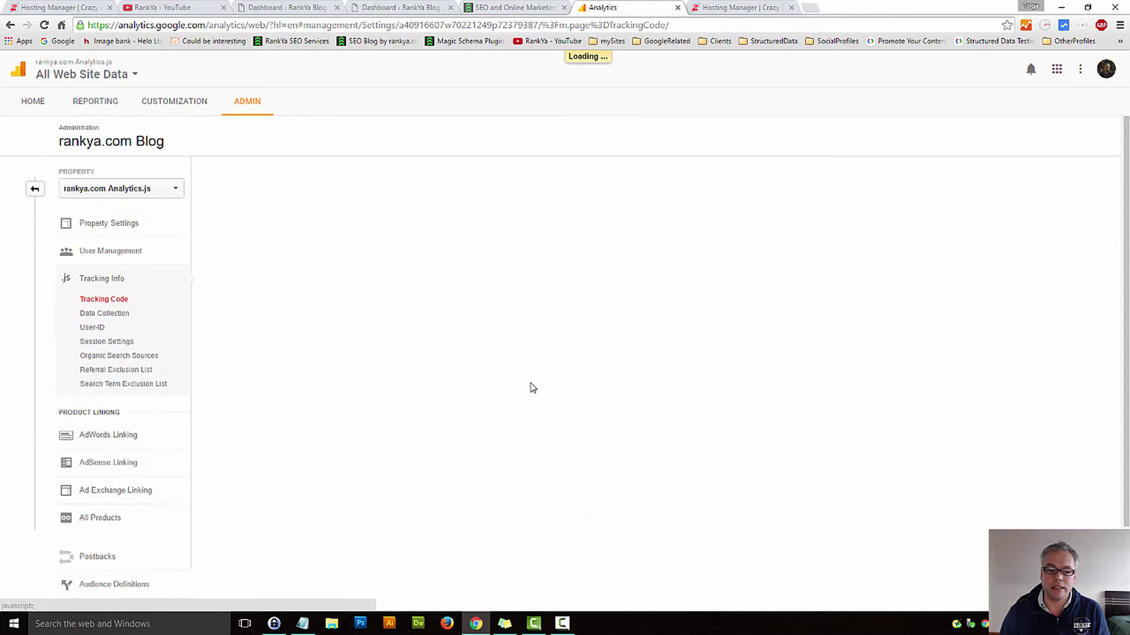
drag(238, 405, 209, 313)
right_click(248, 319)
click(270, 328)
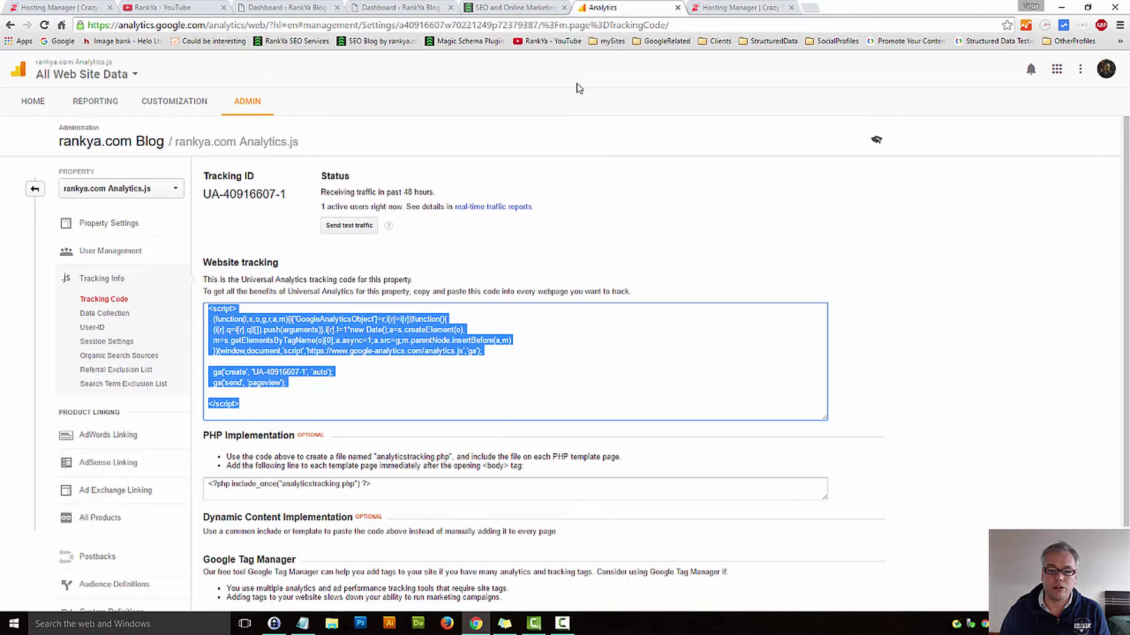
- Open Appearance > Editor in a new tab and load the parent RankYa Theme
click(414, 8)
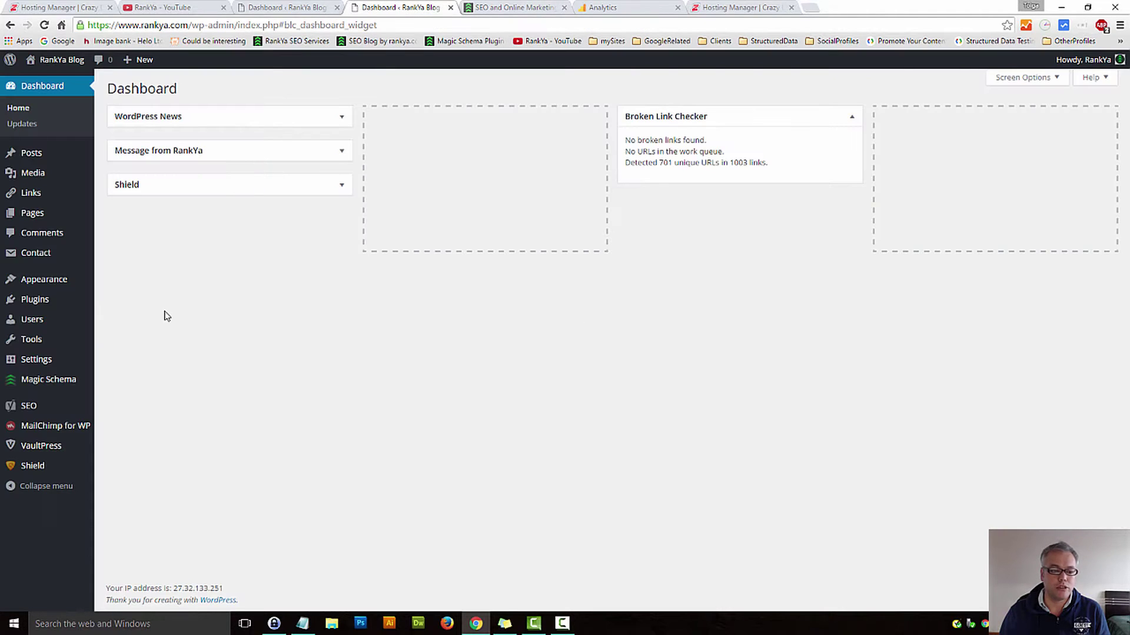
mouse_move(38, 287)
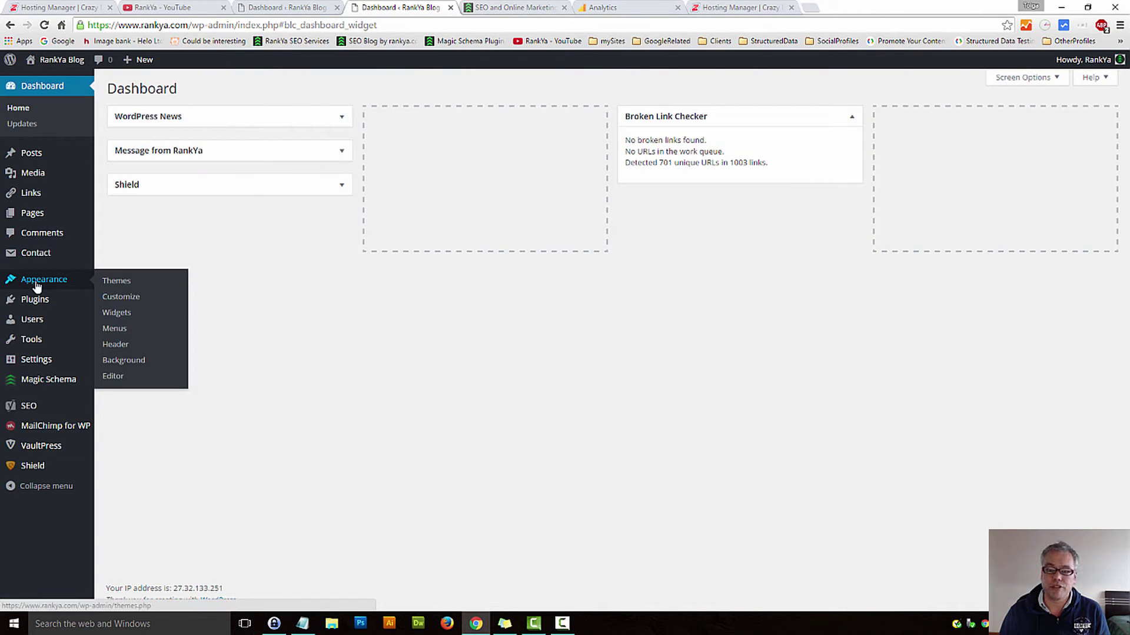
middle_click(113, 378)
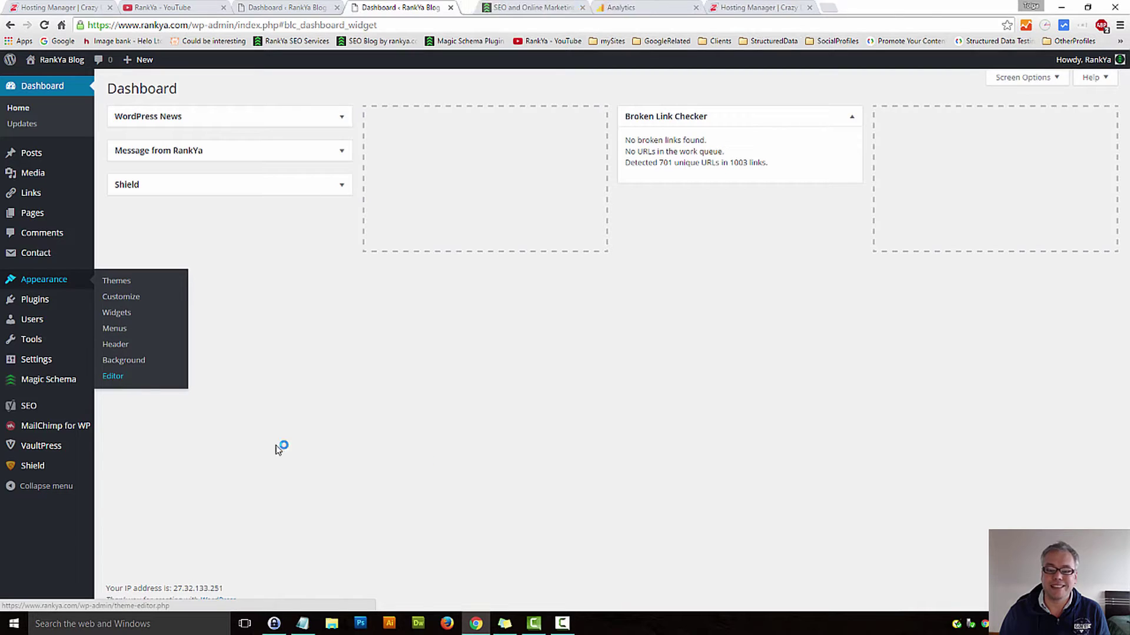
key(ctrl+Tab)
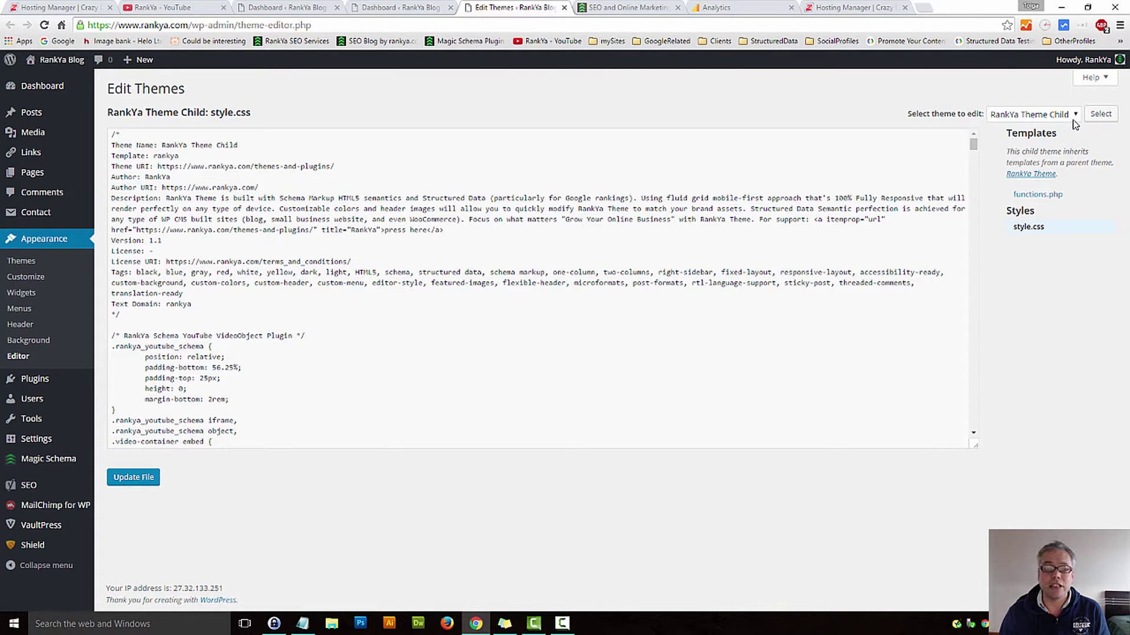
click(1073, 117)
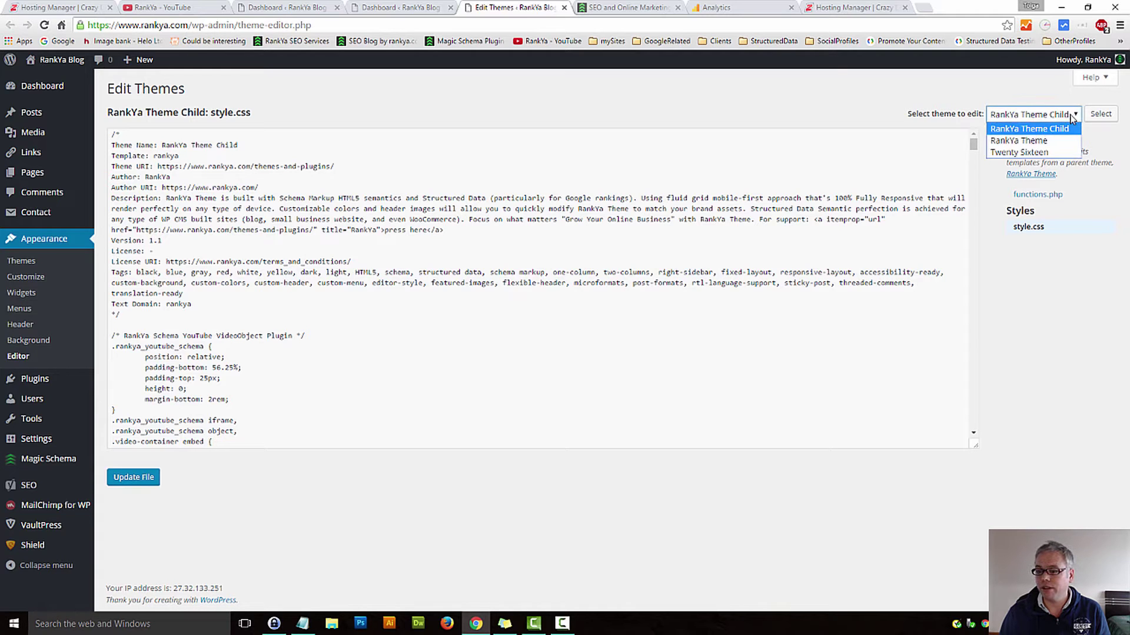
click(1035, 139)
click(1097, 115)
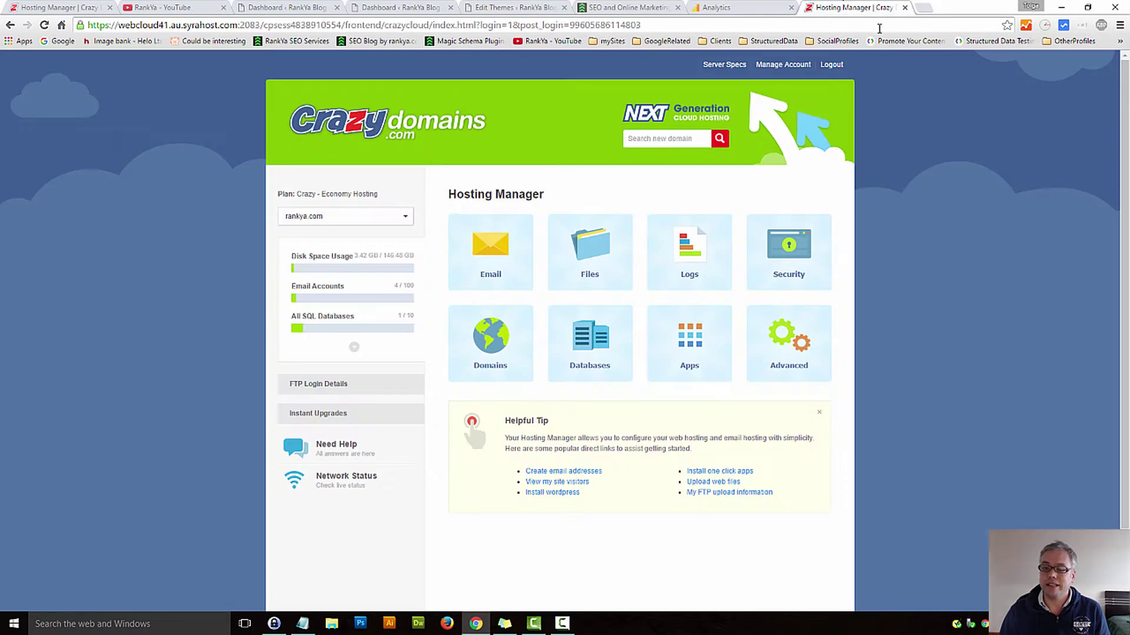
- Browse the hosting File Manager to public_html/wp-content/themes/rankya
click(847, 7)
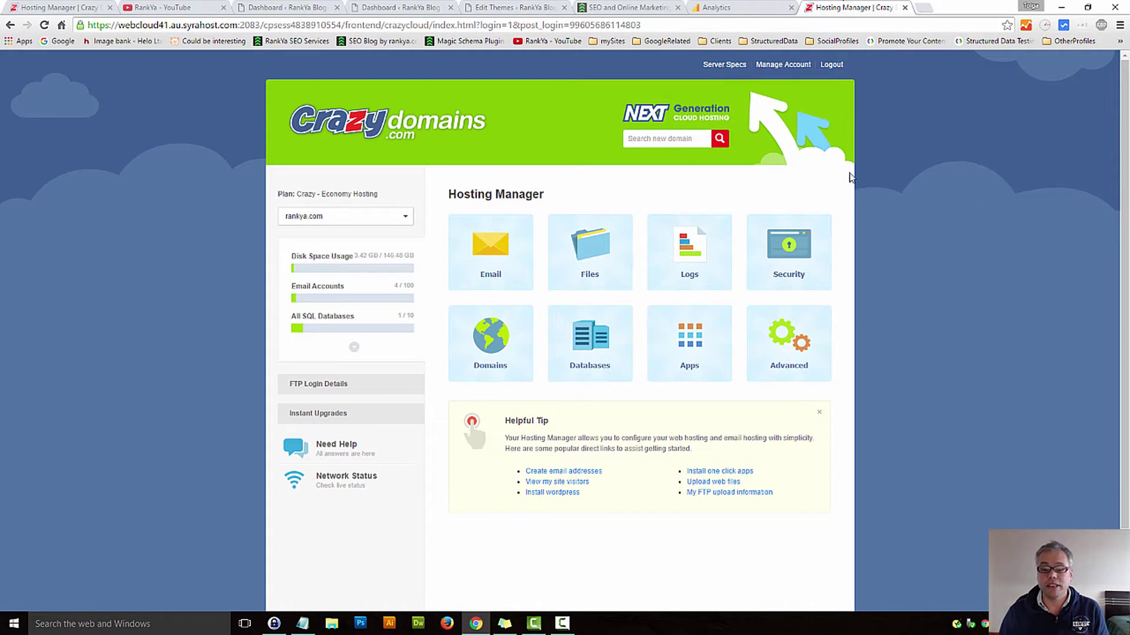
click(588, 247)
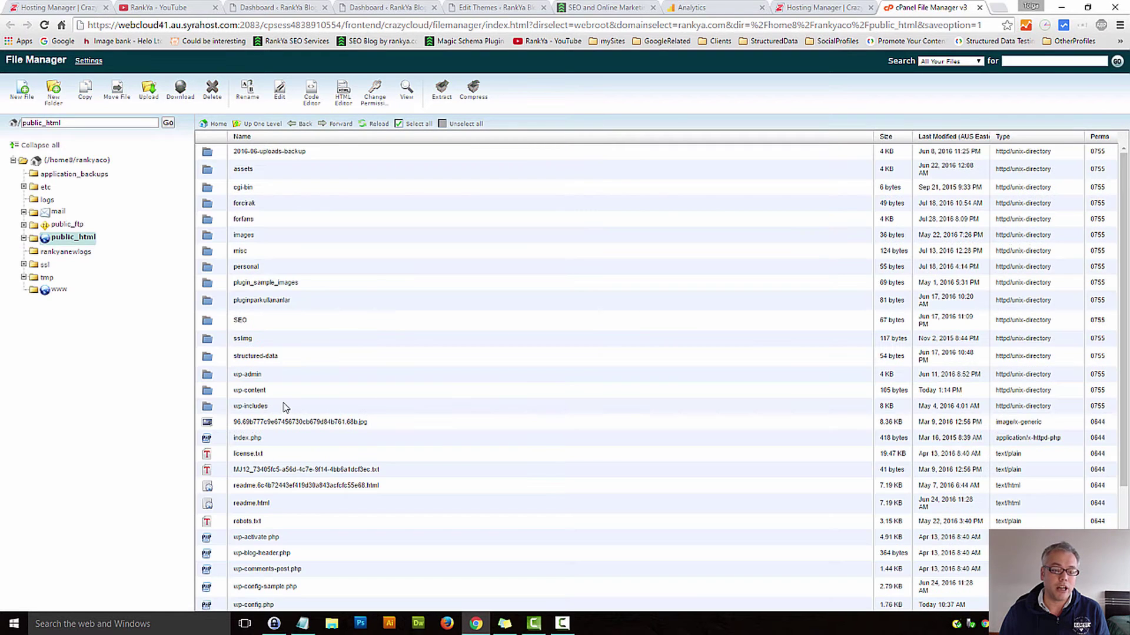
click(209, 391)
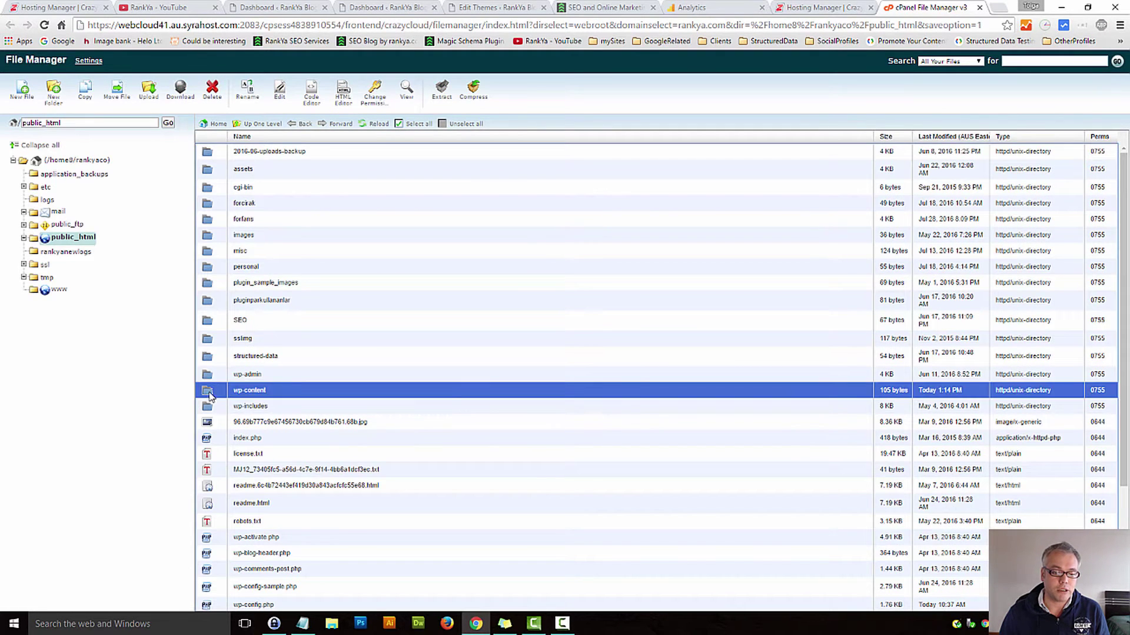
double_click(209, 392)
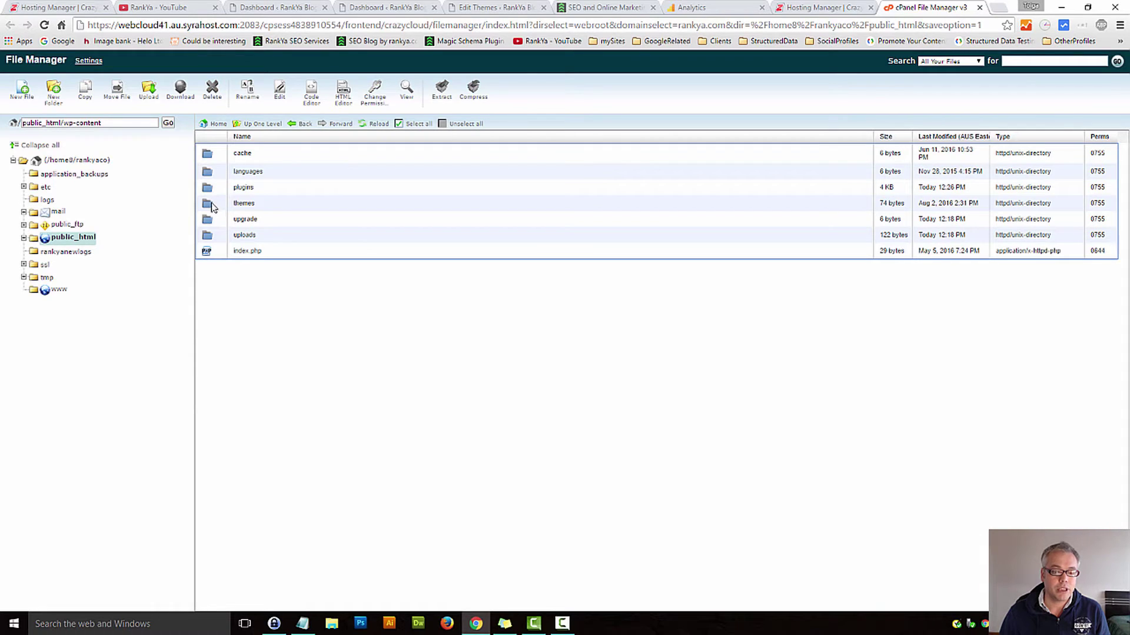
double_click(209, 203)
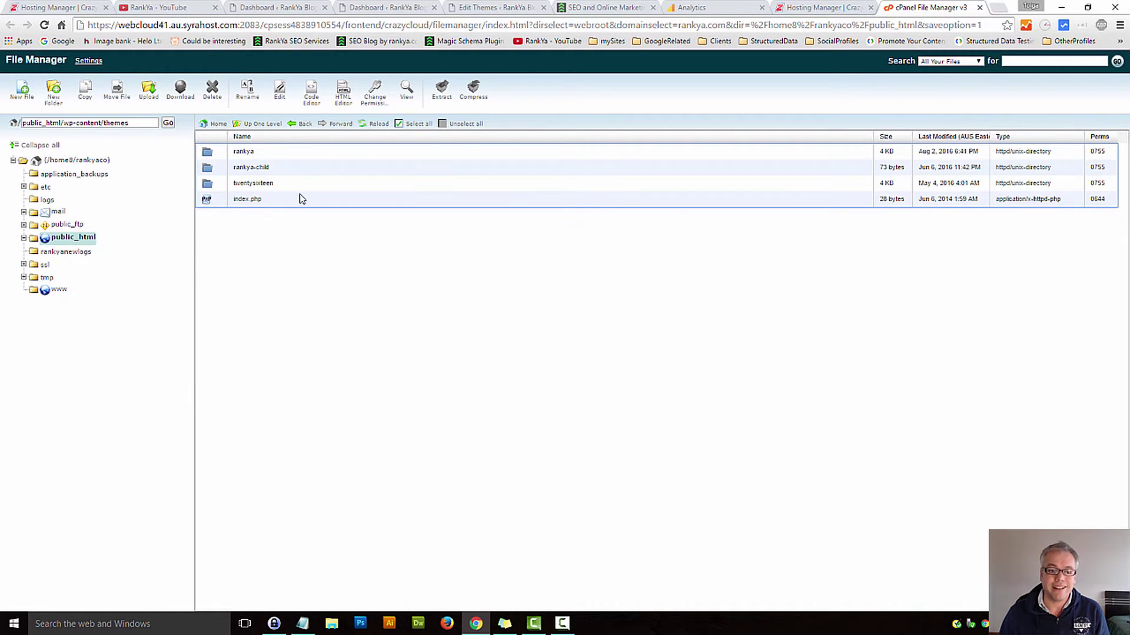
click(216, 154)
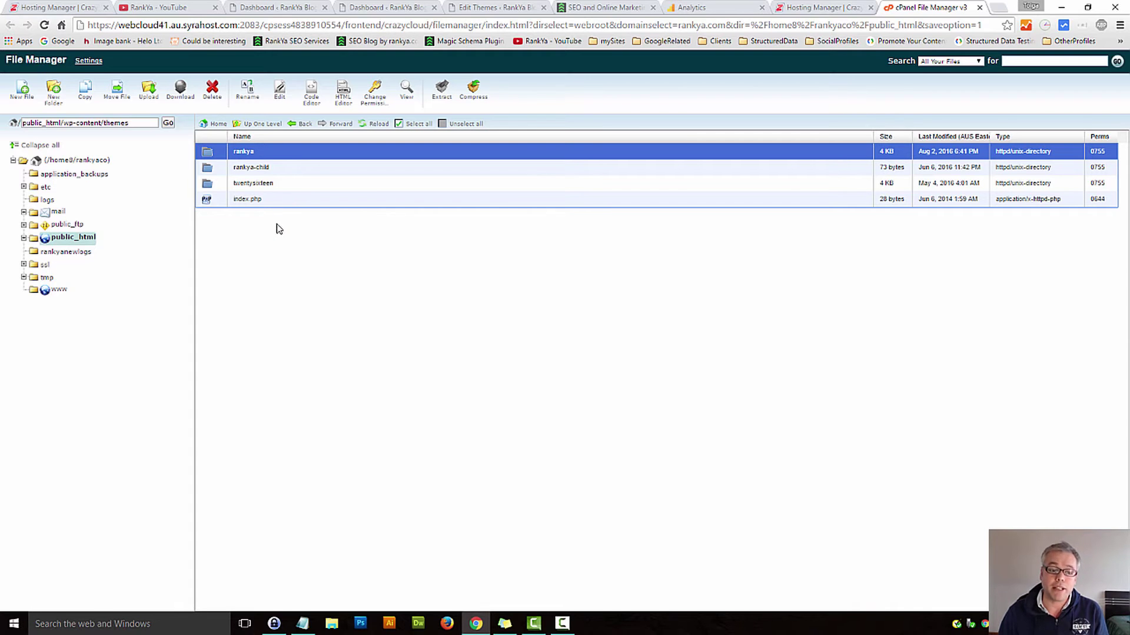
double_click(210, 155)
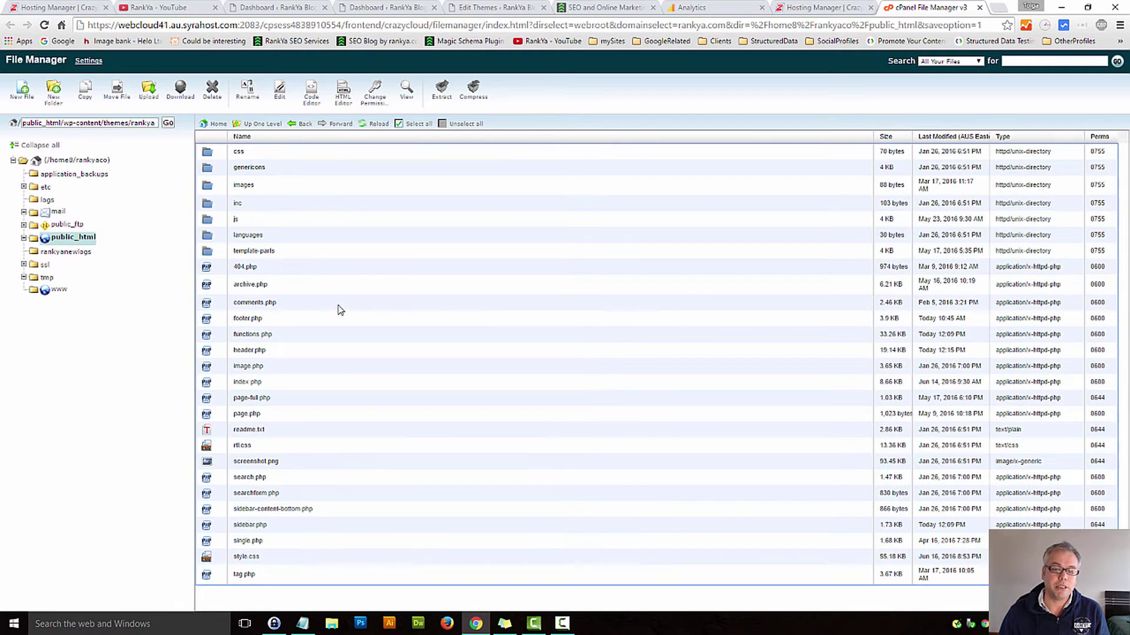
- Open header.php in the File Manager editor, then go back to the WordPress theme editor
click(212, 352)
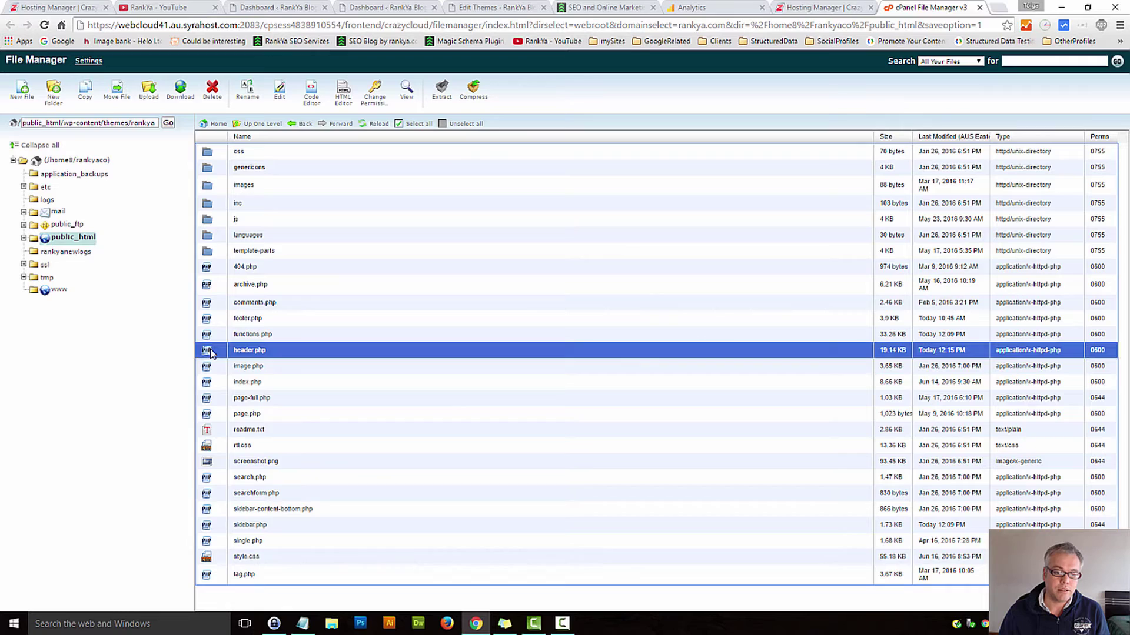
right_click(211, 351)
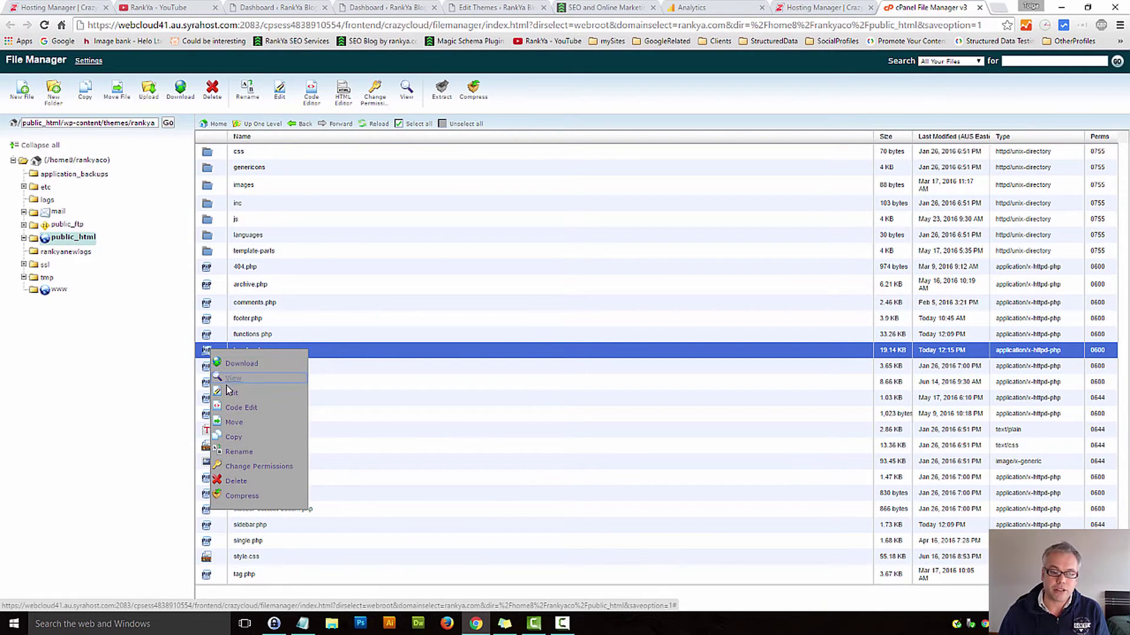
click(194, 360)
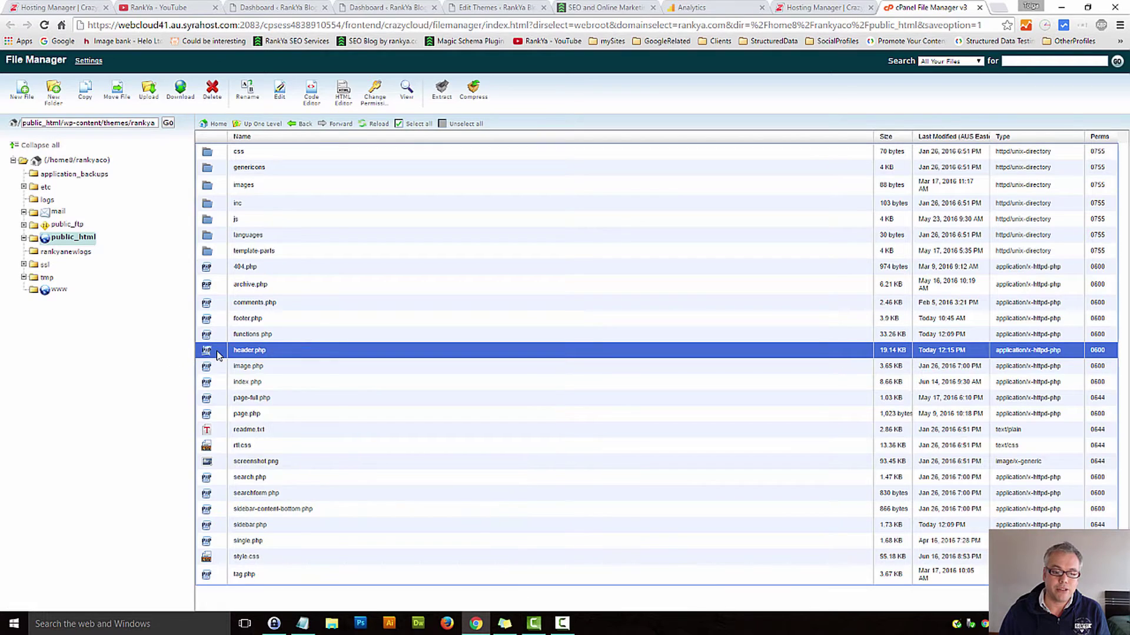
right_click(217, 352)
click(239, 395)
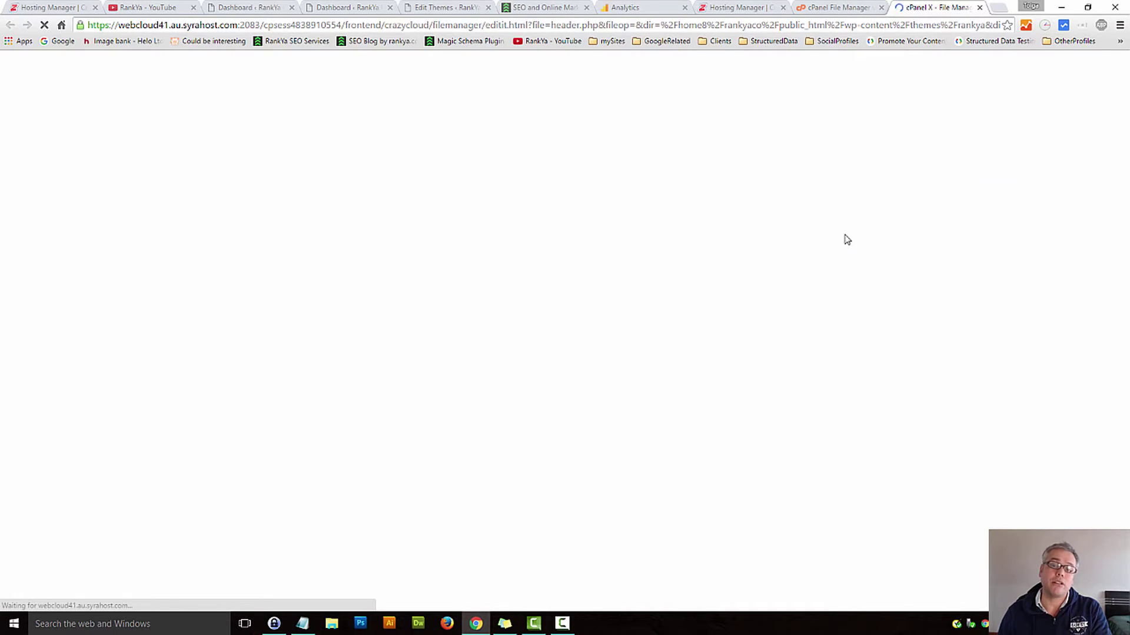
click(453, 11)
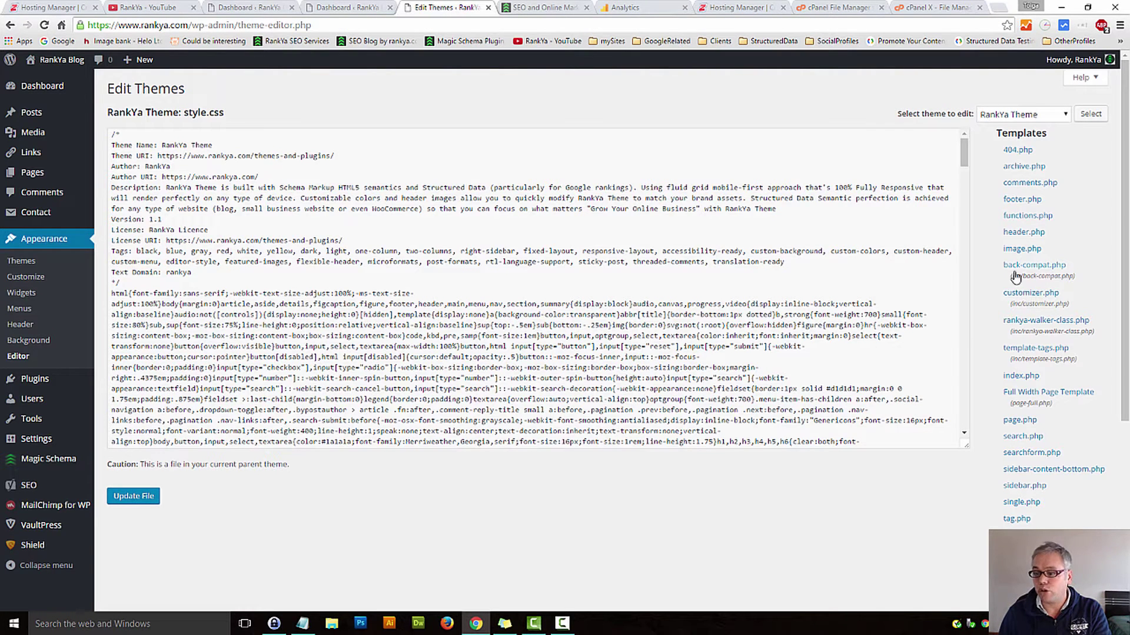
click(1024, 234)
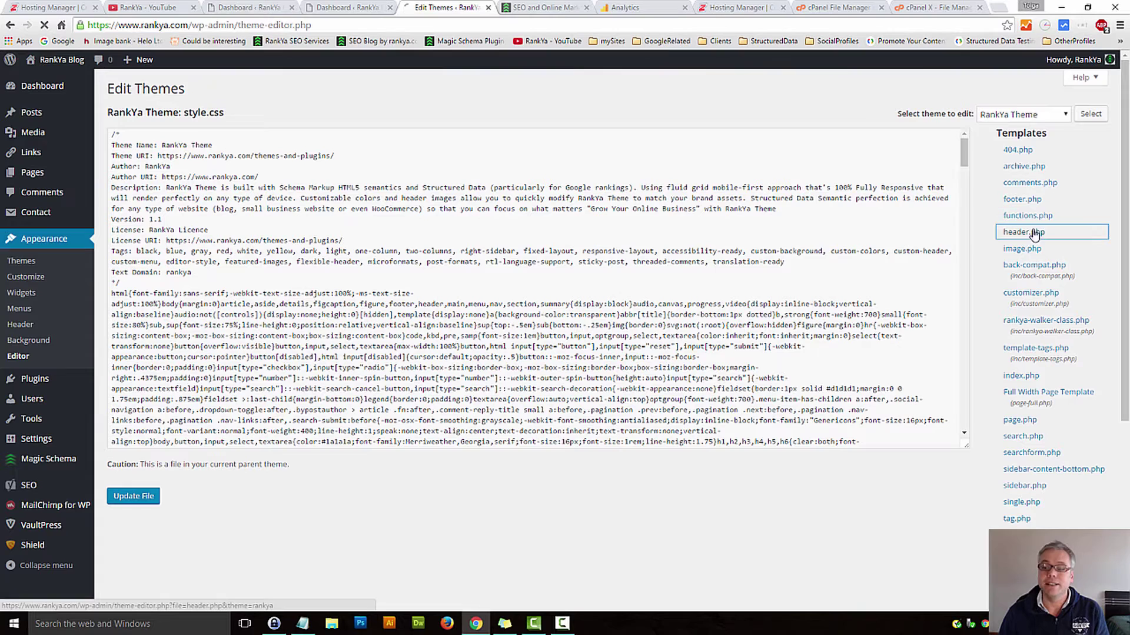
click(1032, 233)
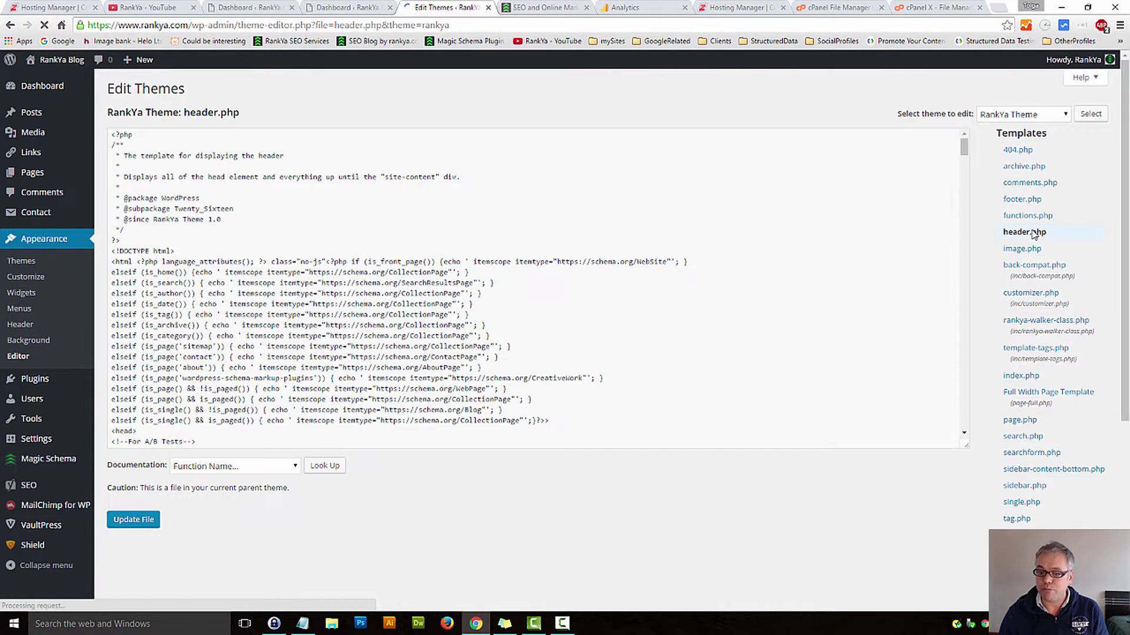
scroll(350, 341, down, 3)
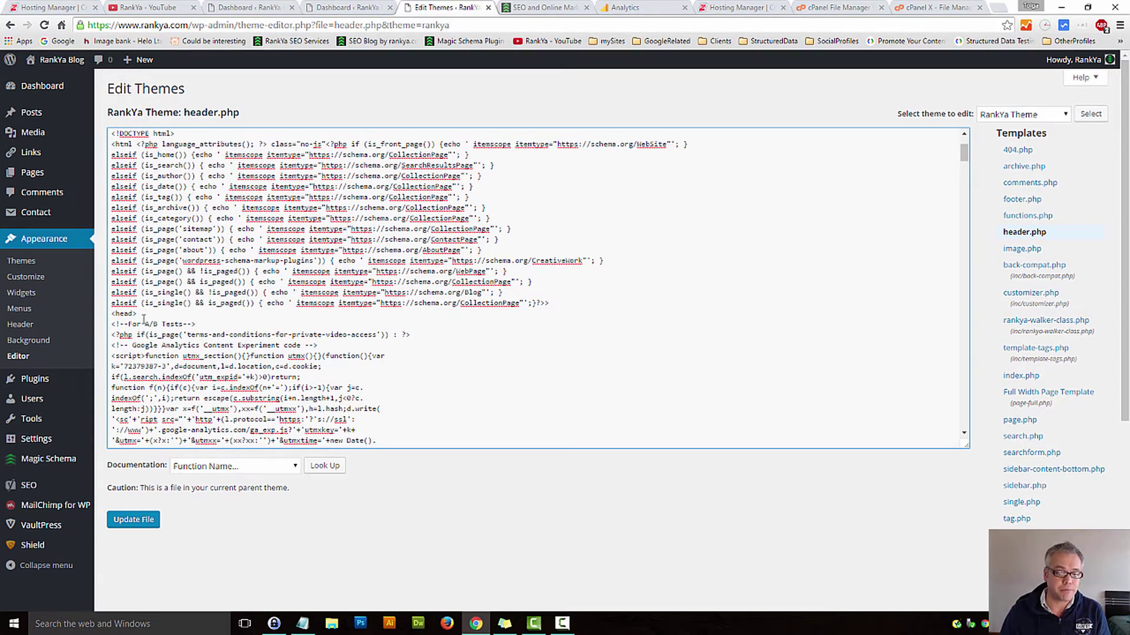
drag(111, 314, 136, 314)
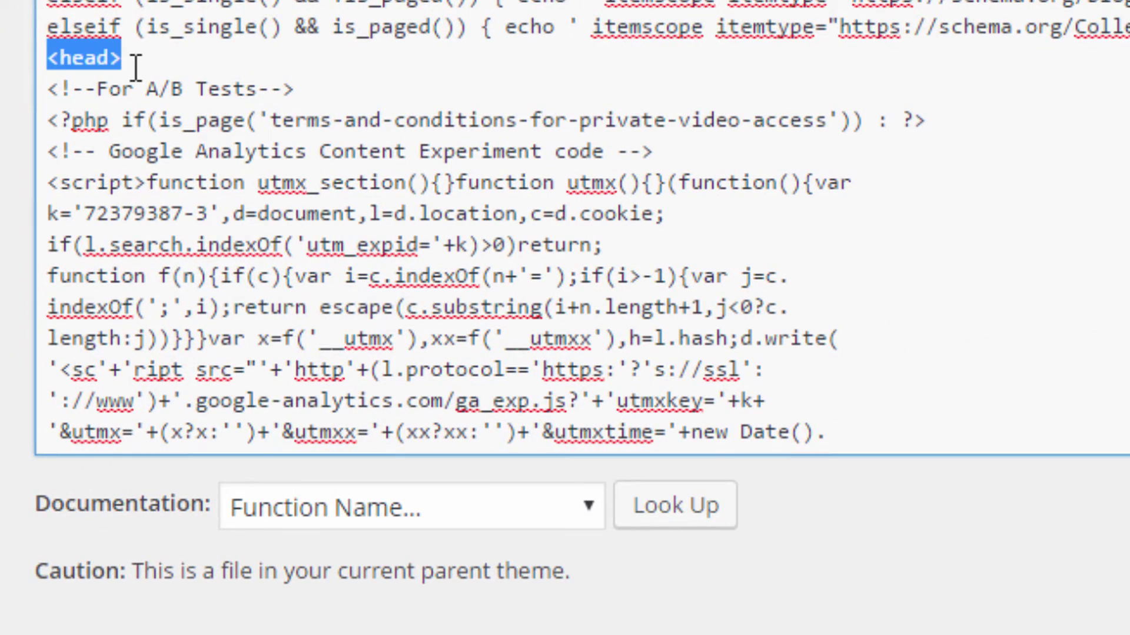
click(167, 56)
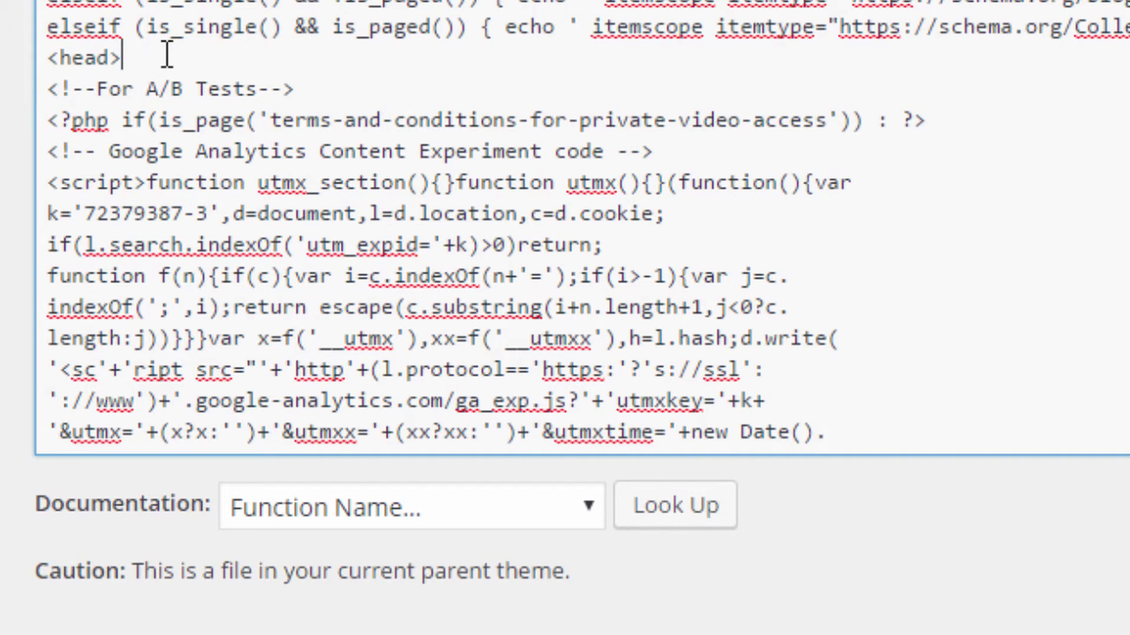
key(Return)
key(Return)
key(Return)
key(Return)
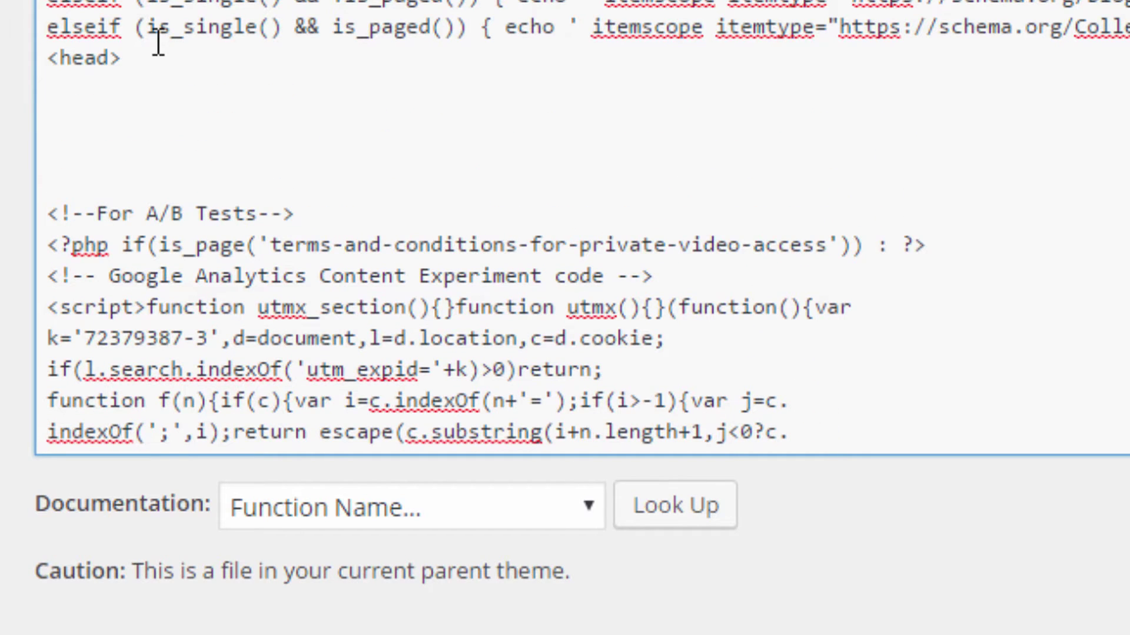
click(160, 111)
text(<script>   (function(i,s,o,g,r,a,m){i['GoogleAnalyticsObject']=r;i[r]=i[r]||function(){   (i[r].q=i[r].q||[]).push(arguments)},i[r].l=1*new Date();a=s.createElement(o),   m=s.getElementsByTagName(o)[0];a.async=1;a.src=g;m.parentNode.insertBefore(a,m)   })(window,document,'script','https://www.google-analytics.com/analytics.js','ga');    ga('create', 'UA-40916607-1', 'auto');   ga('send', 'pageview');  </script>)
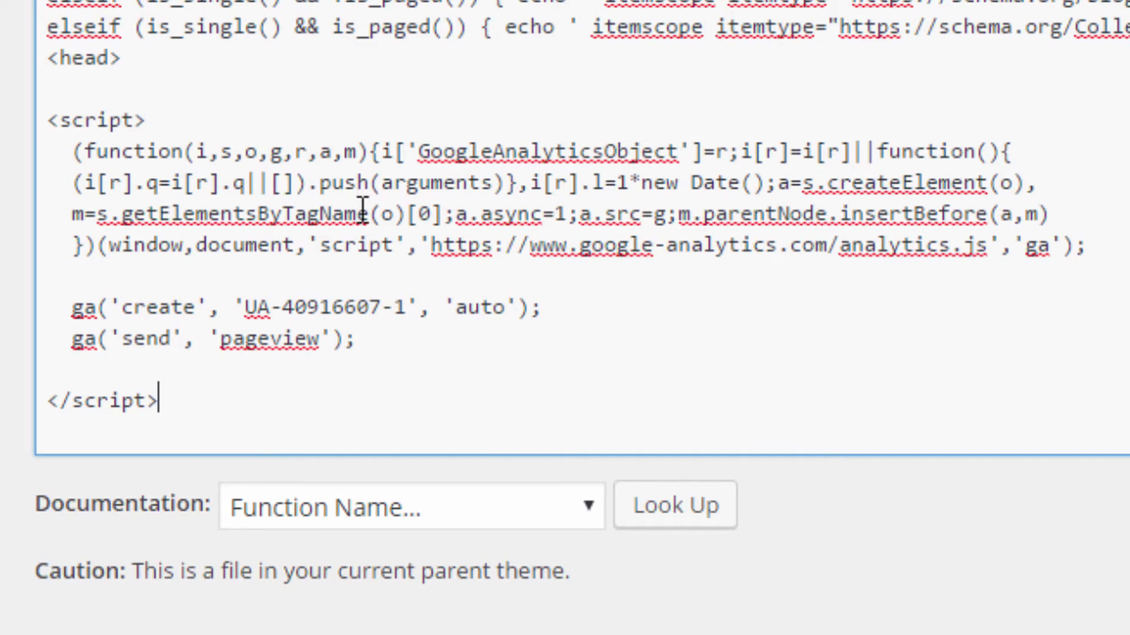
drag(164, 262, 124, 277)
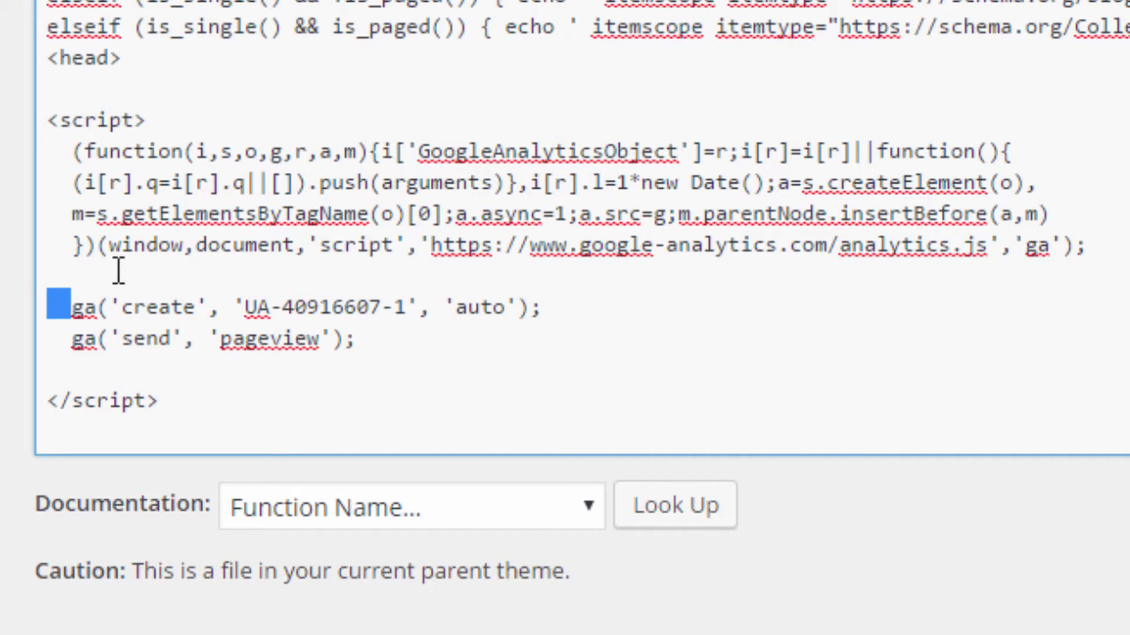
click(51, 276)
key(Delete)
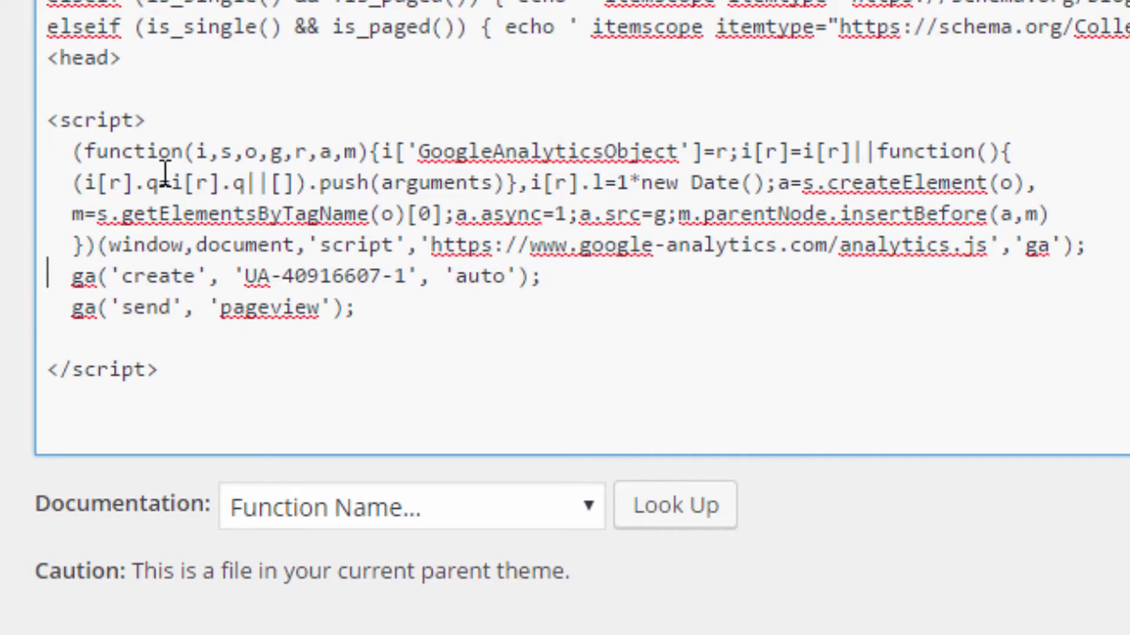
click(92, 337)
key(Delete)
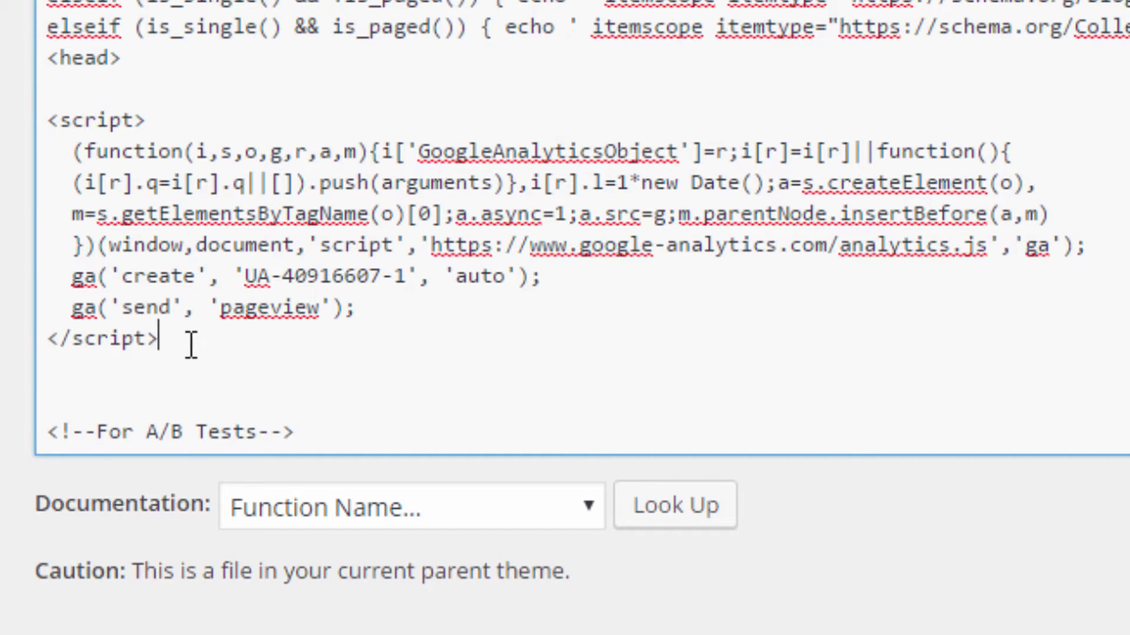
drag(189, 345, 13, 114)
click(221, 245)
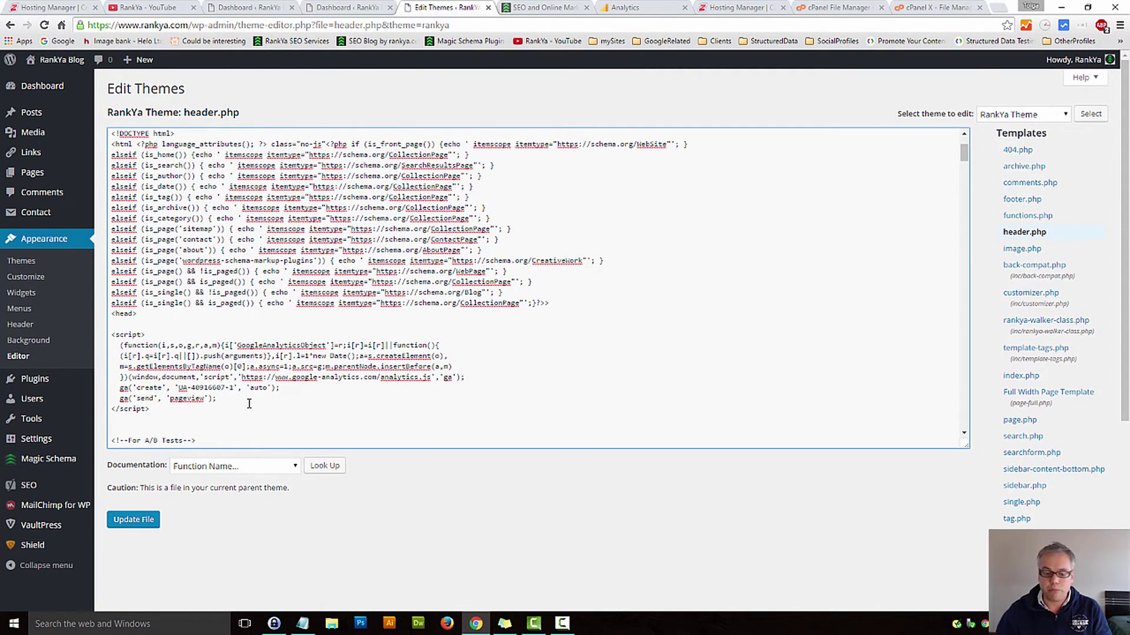
click(140, 319)
click(140, 316)
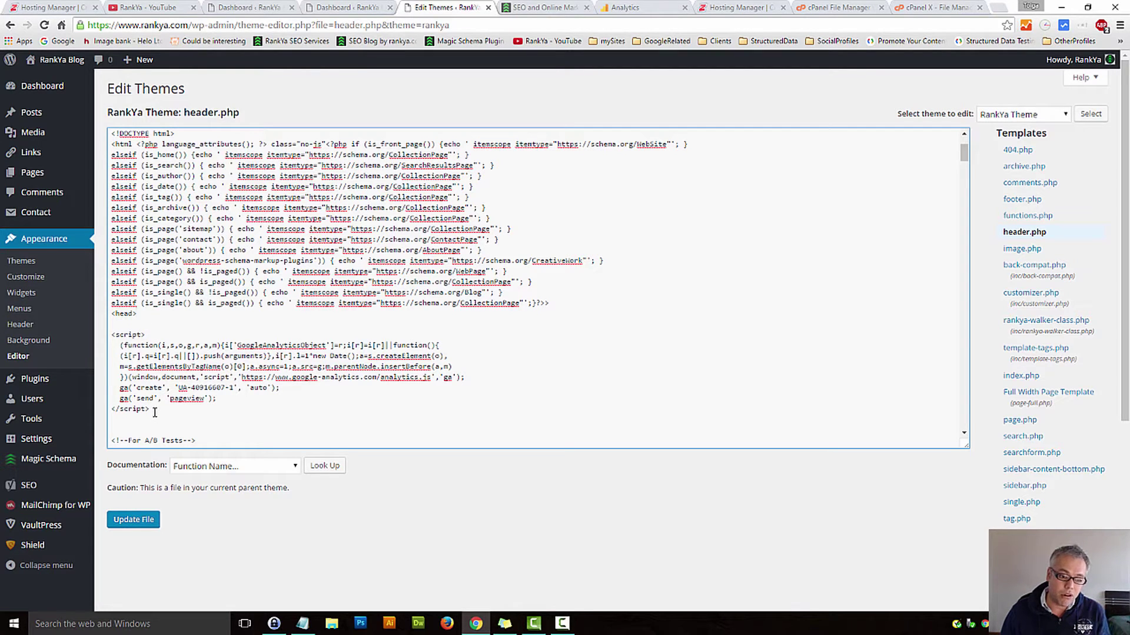
drag(151, 410, 112, 334)
key(ctrl+c)
- Remove the script from under <head> and paste it after the Googlebot meta lines, before </head>
key(BackSpace)
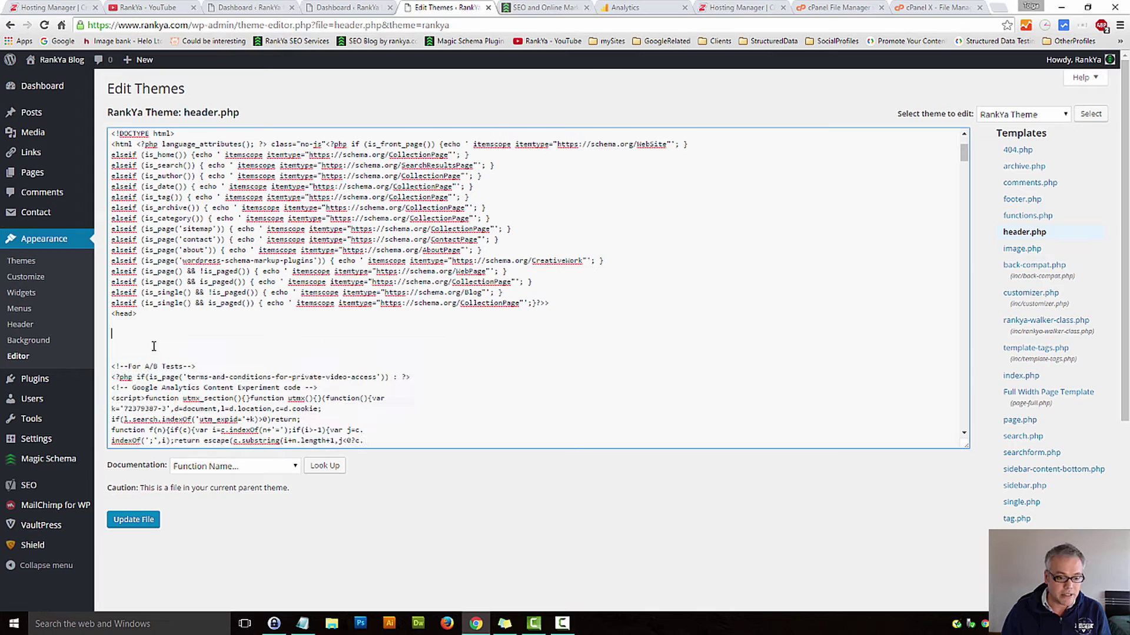
key(ctrl+f)
text(<)
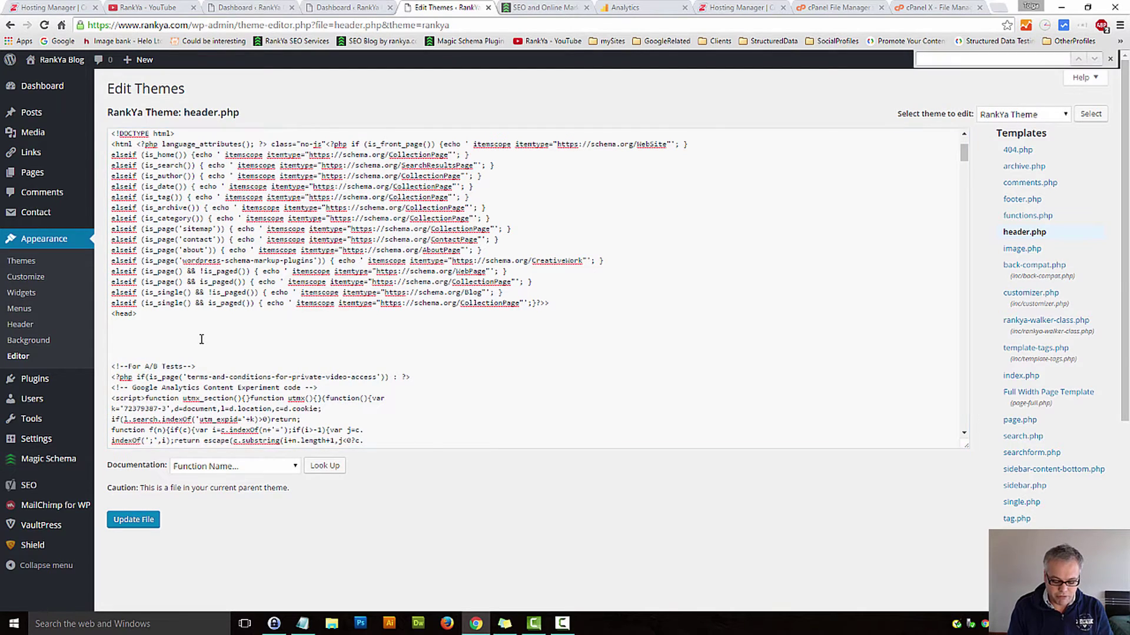
text(/head)
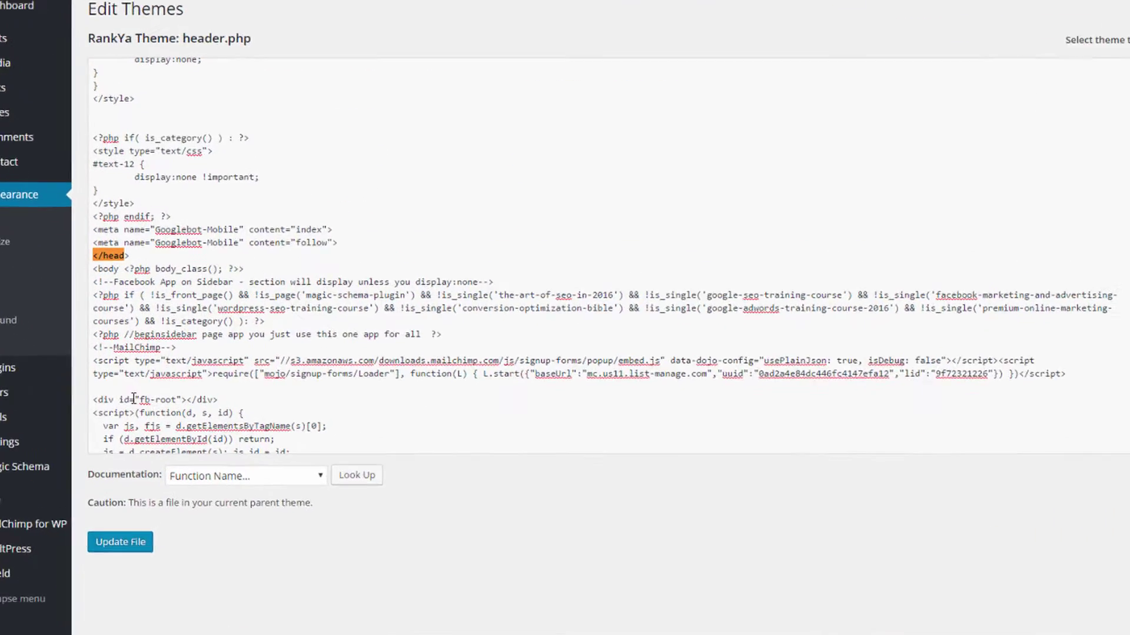
click(140, 244)
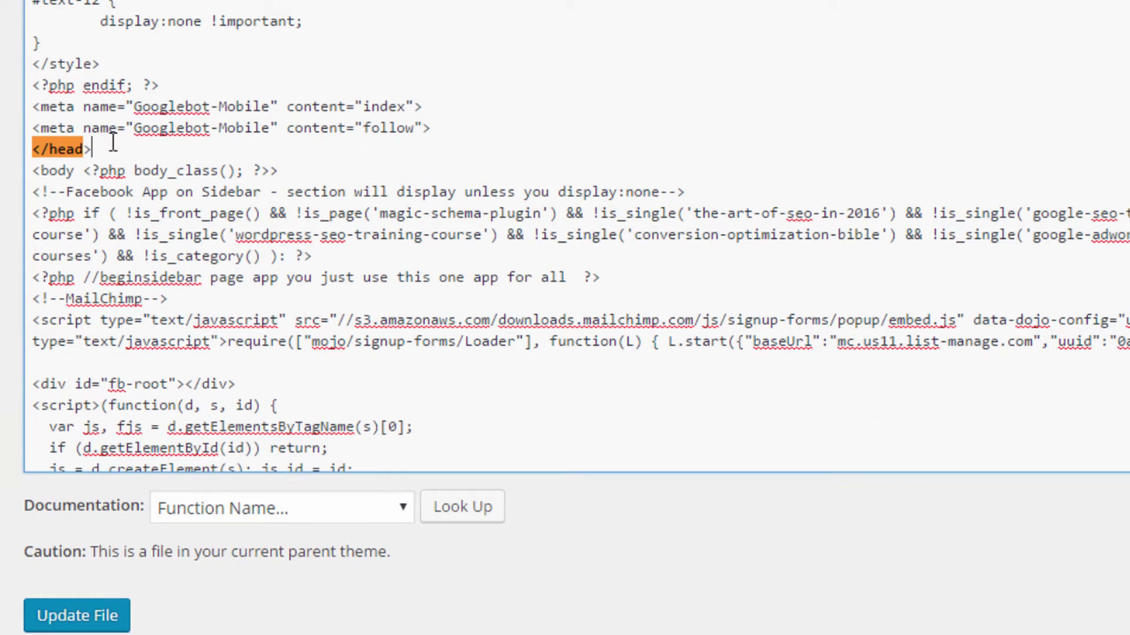
drag(113, 143, 19, 157)
click(112, 149)
click(464, 125)
key(Return)
key(Return)
key(Return)
key(Return)
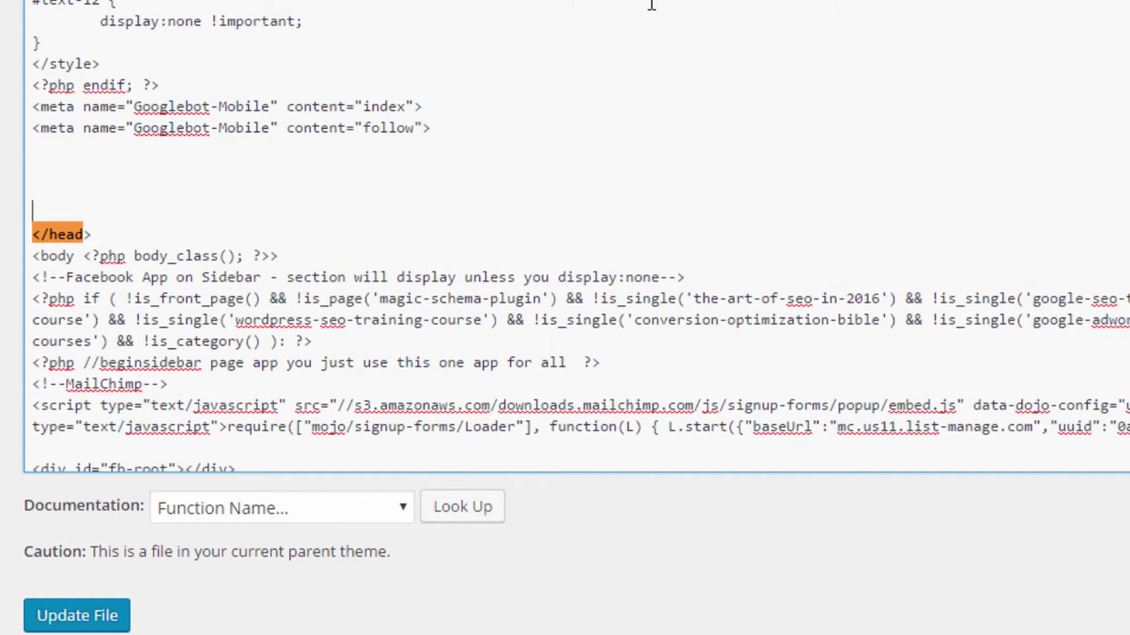
key(ctrl+v)
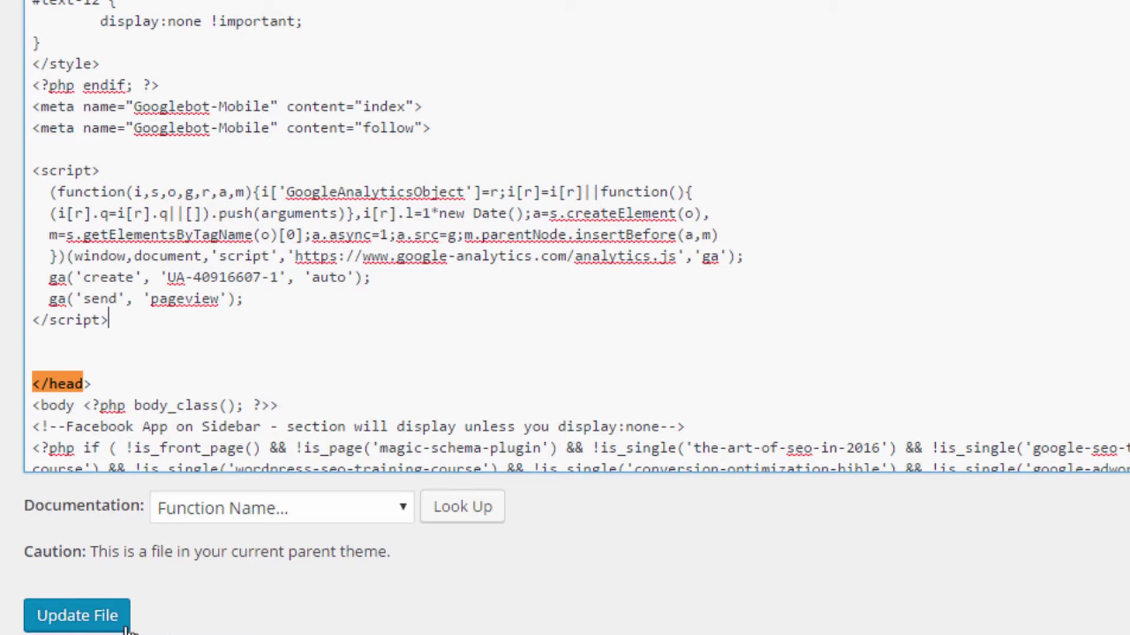
- Save header.php and view the live homepage's reloaded source, searching for </head
click(65, 618)
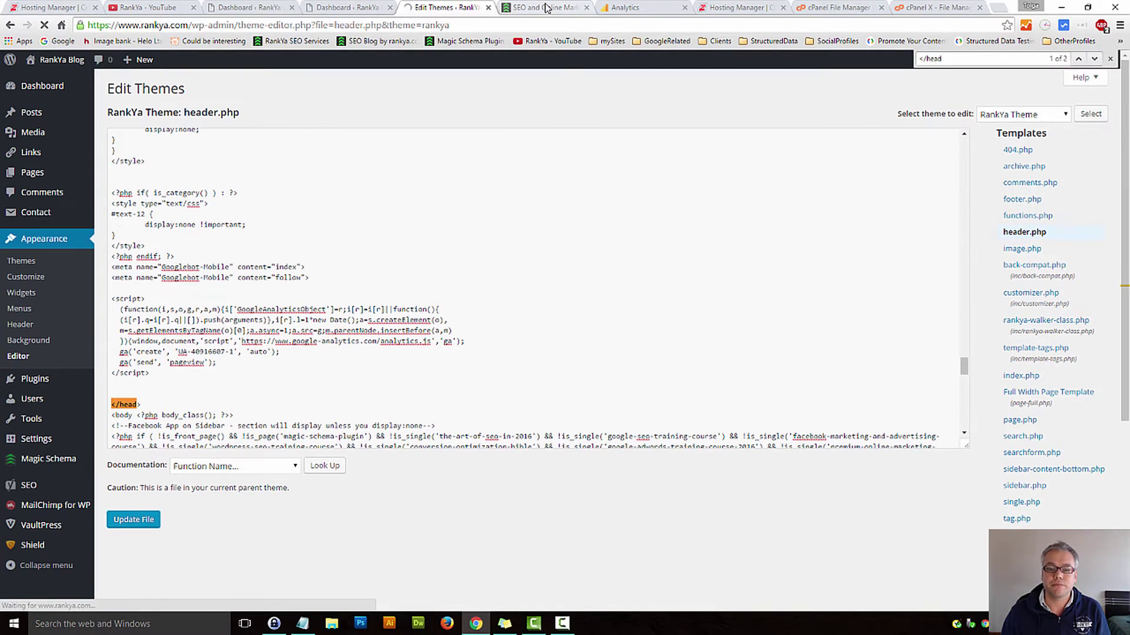
click(546, 7)
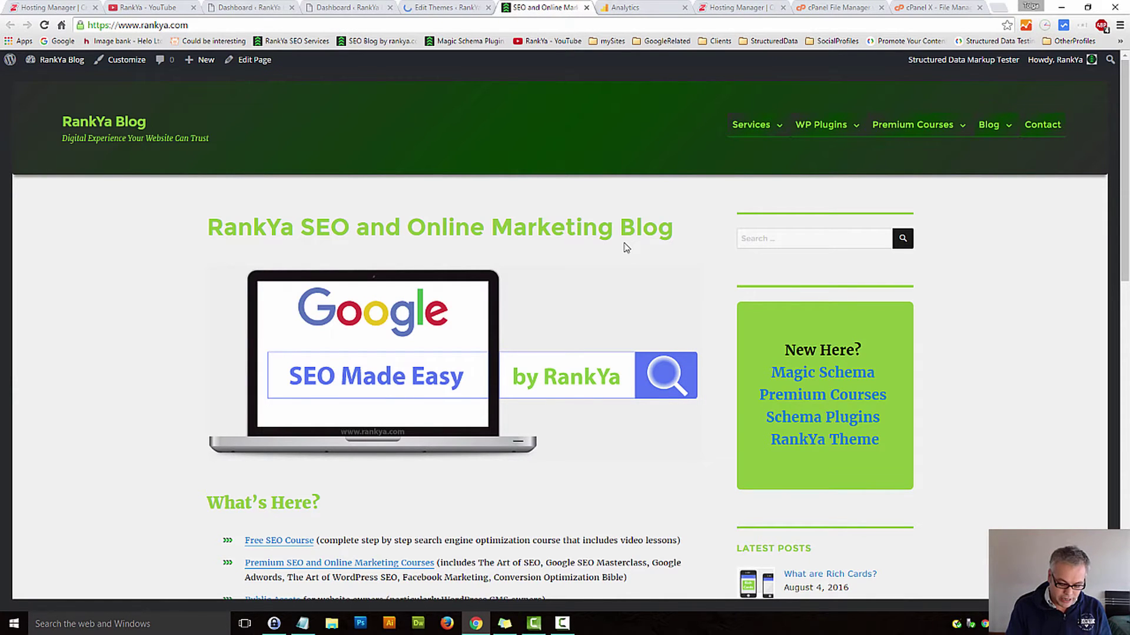
key(ctrl+u)
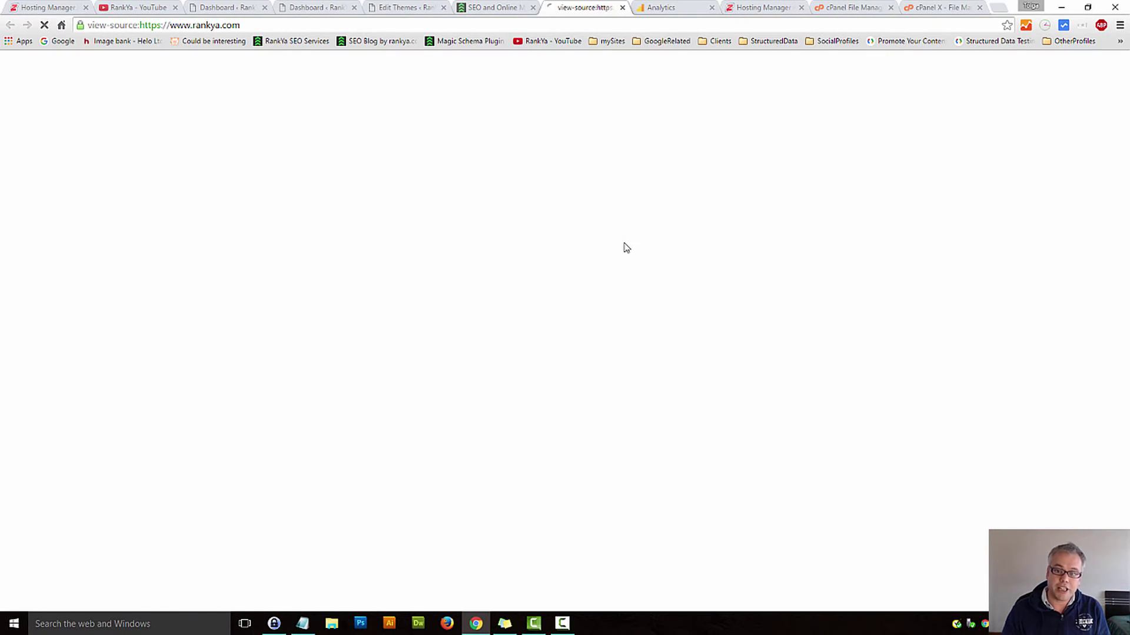
key(ctrl+f)
text(</)
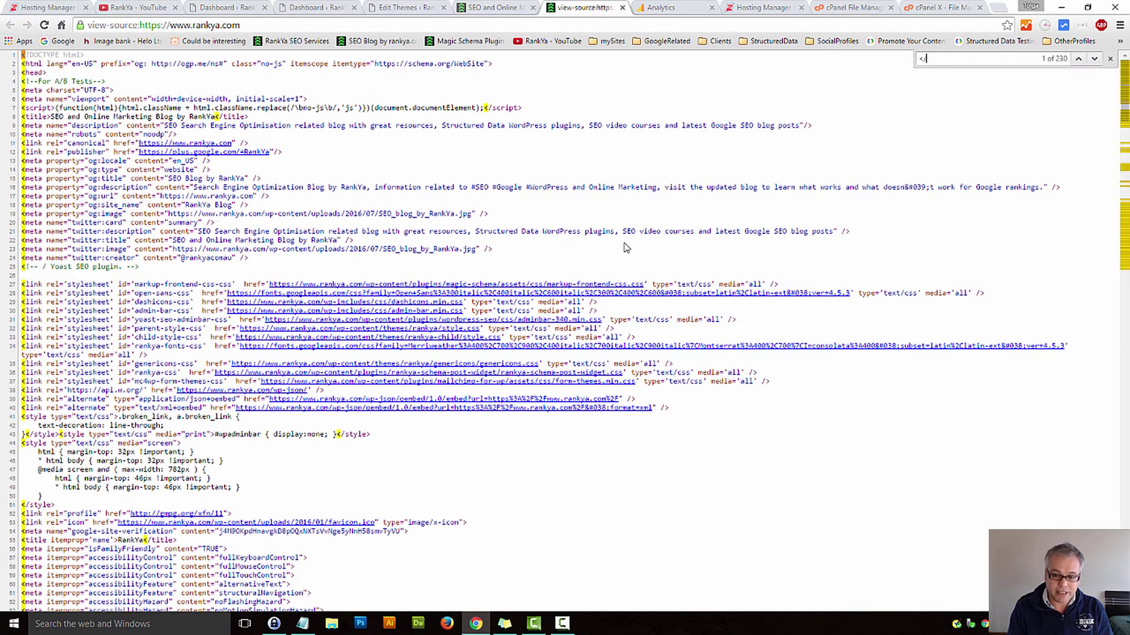
text(hd)
key(BackSpace)
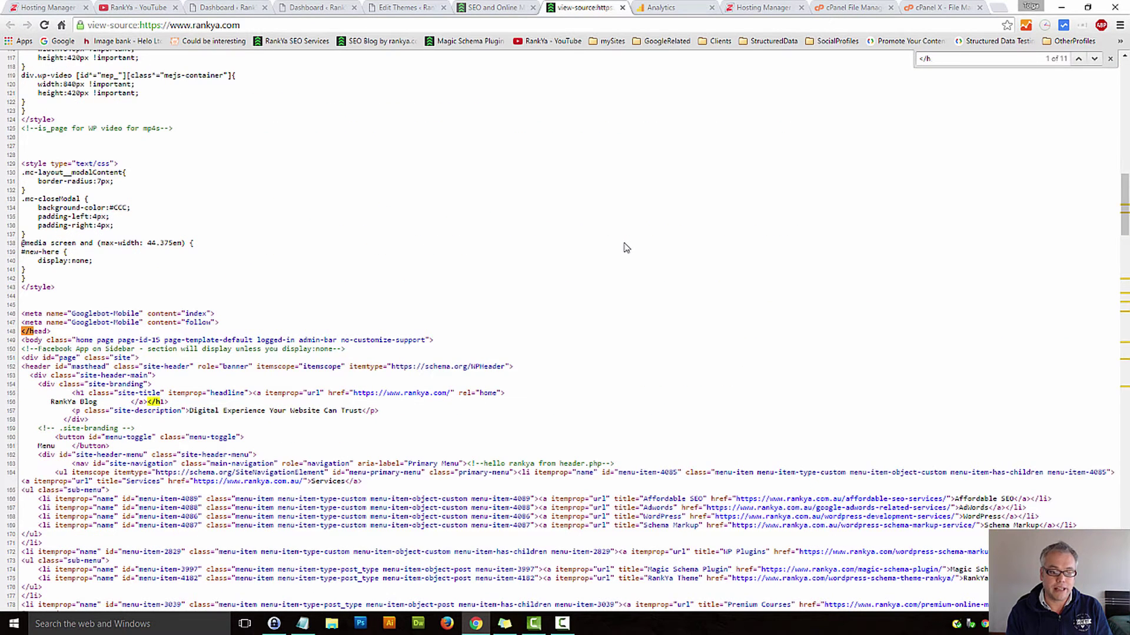
click(44, 24)
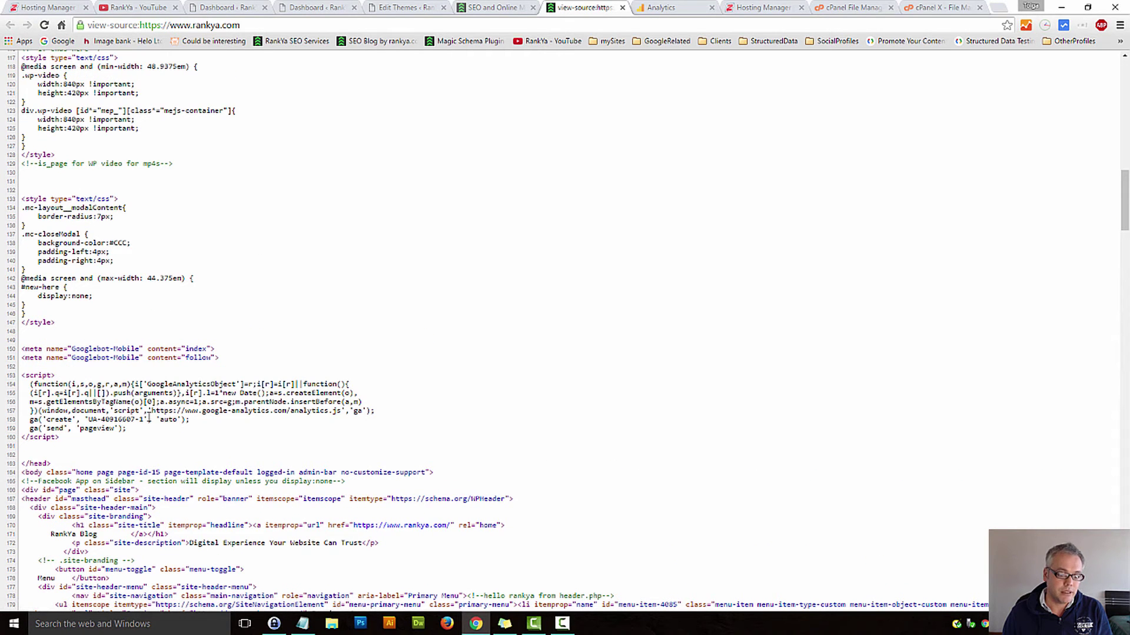
- Confirm the tracking script sits before </head> in both the live source and header.php
drag(65, 447, 18, 376)
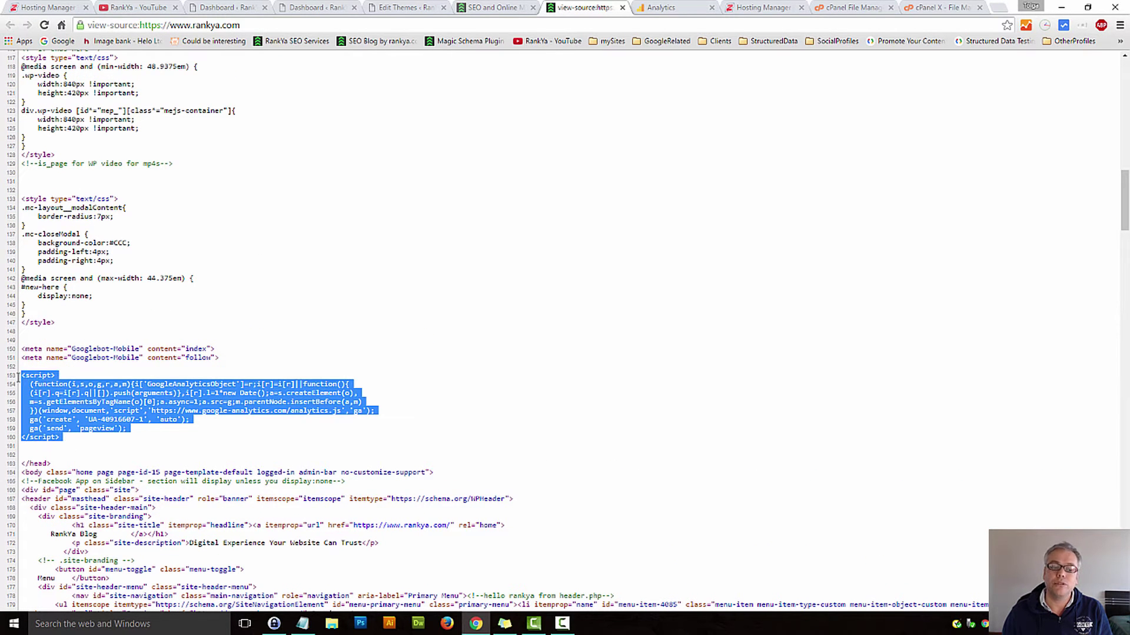
click(324, 358)
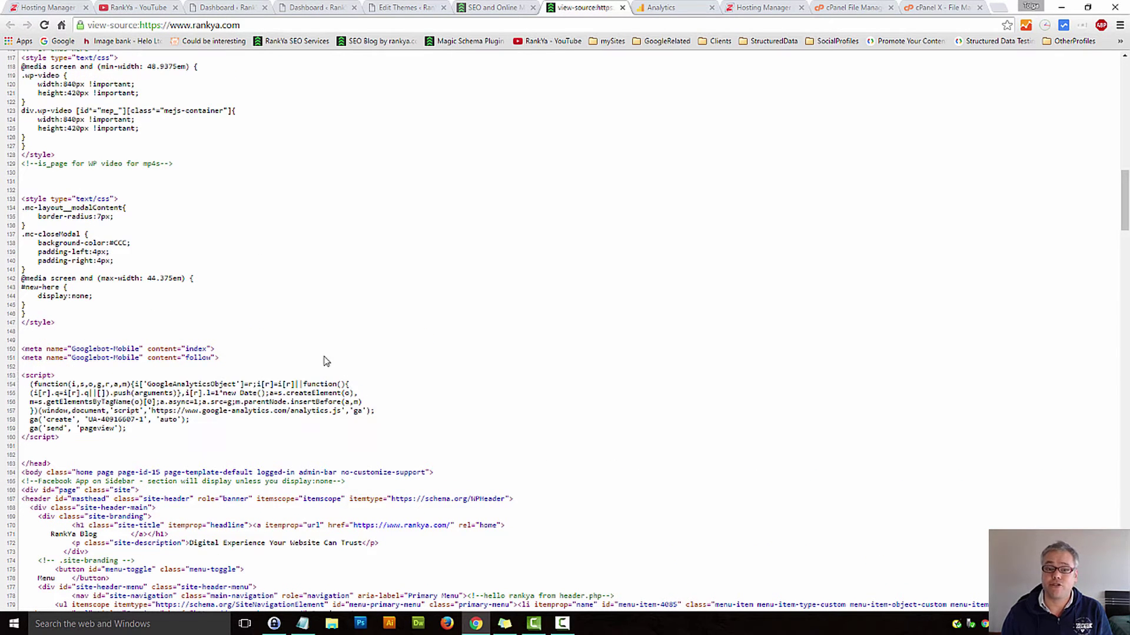
click(421, 7)
drag(169, 380, 112, 298)
click(655, 7)
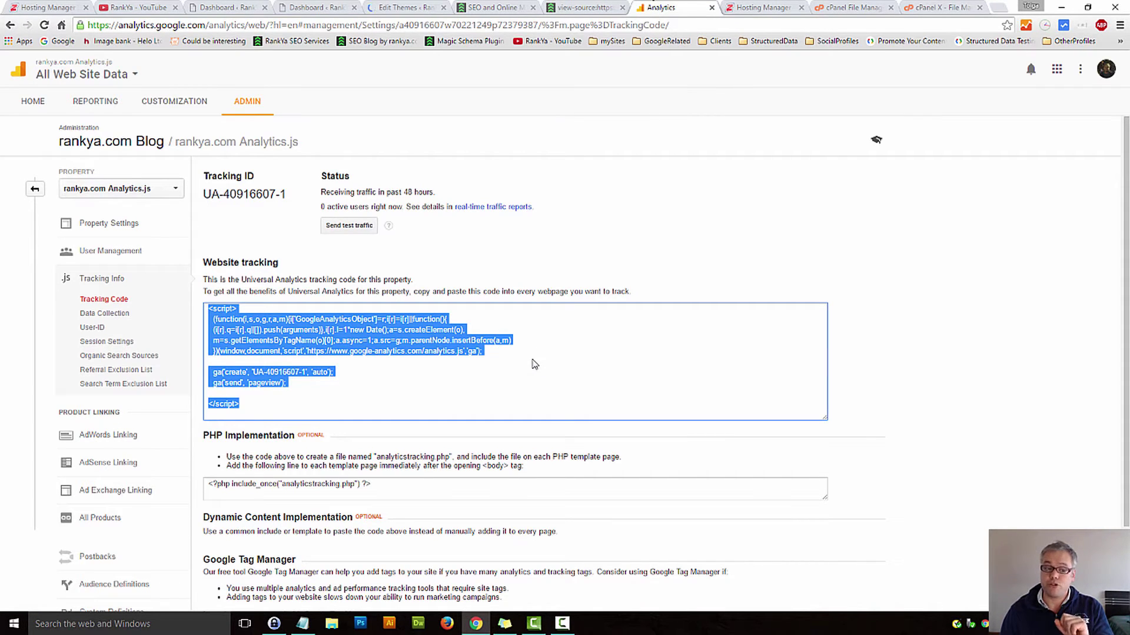
- Review the Reporting Features section of the Data Collection settings
click(103, 316)
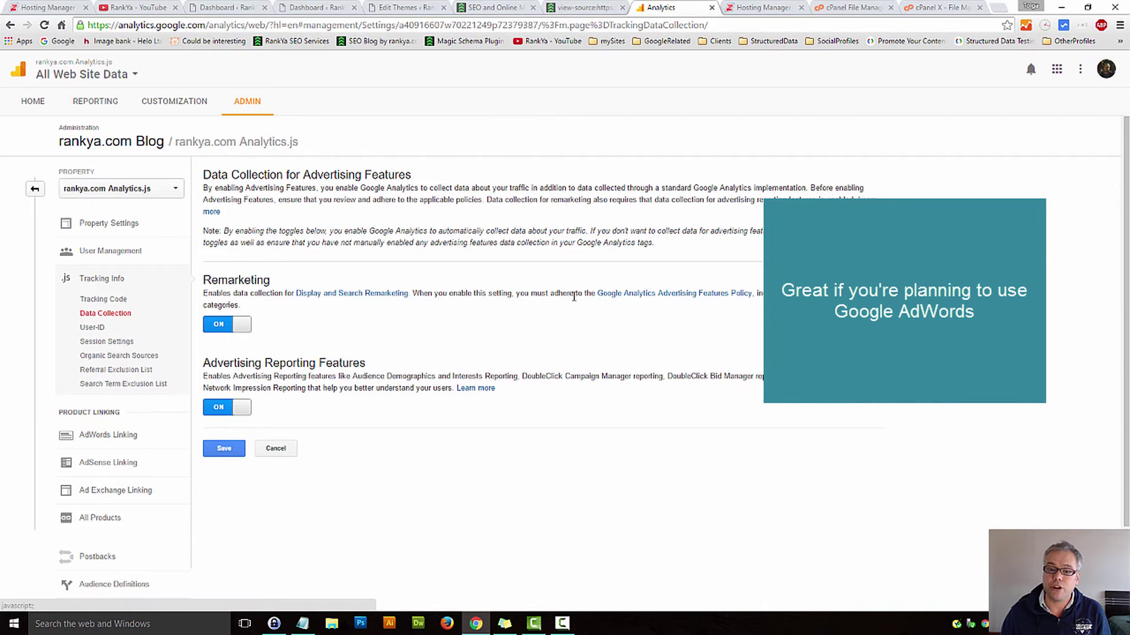
drag(265, 363, 371, 363)
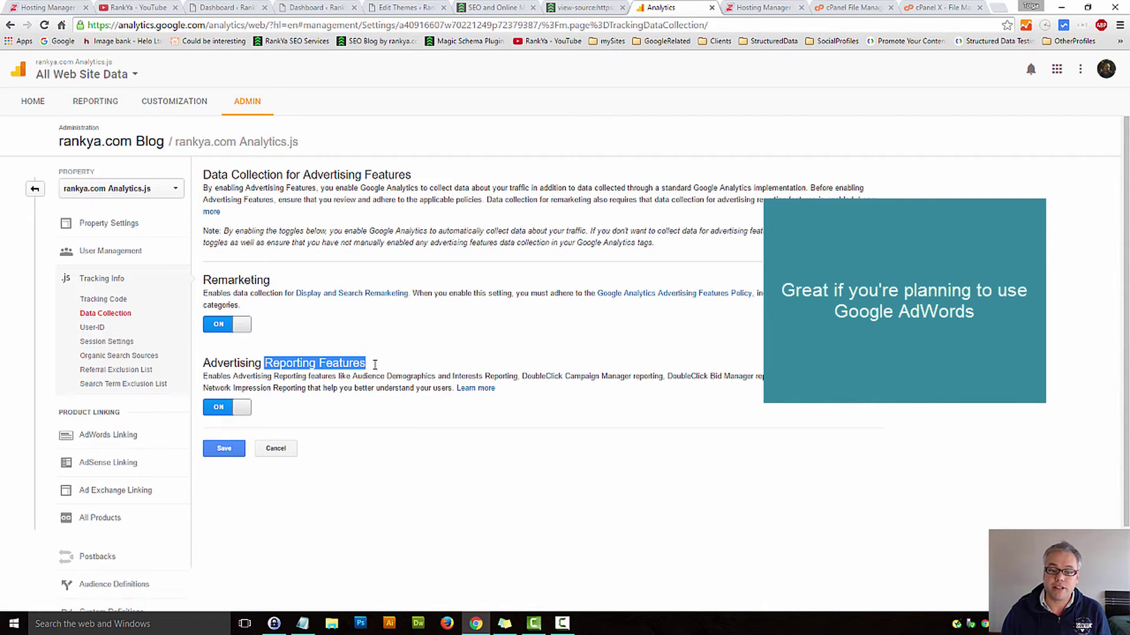
click(358, 376)
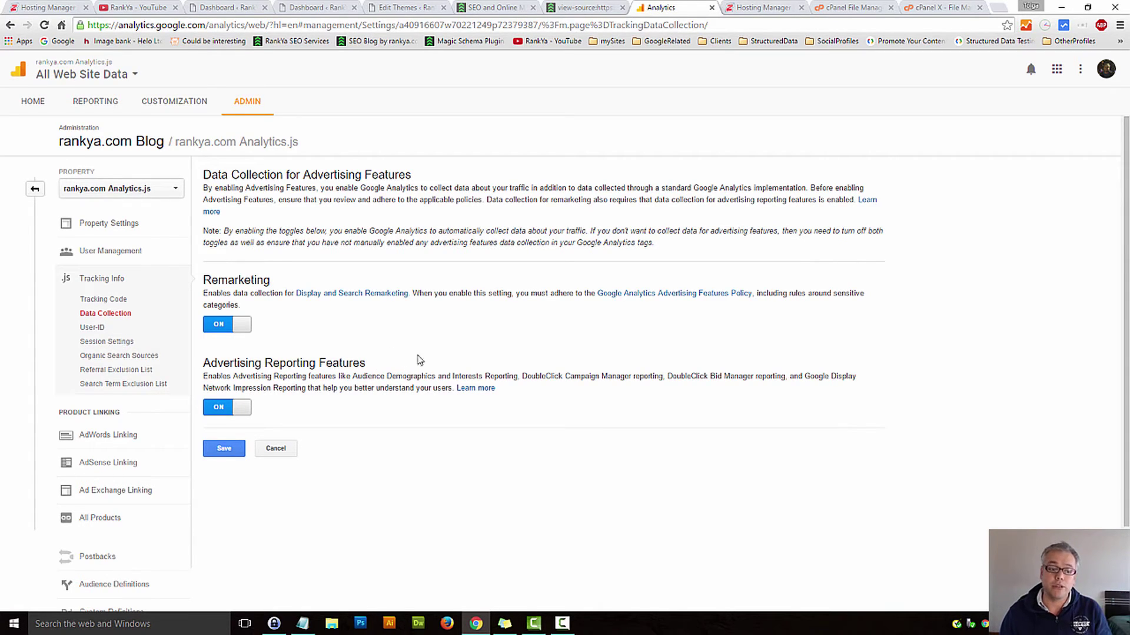
- Check Property Settings for Demographics and Interest Reports and enhanced link attribution
click(35, 189)
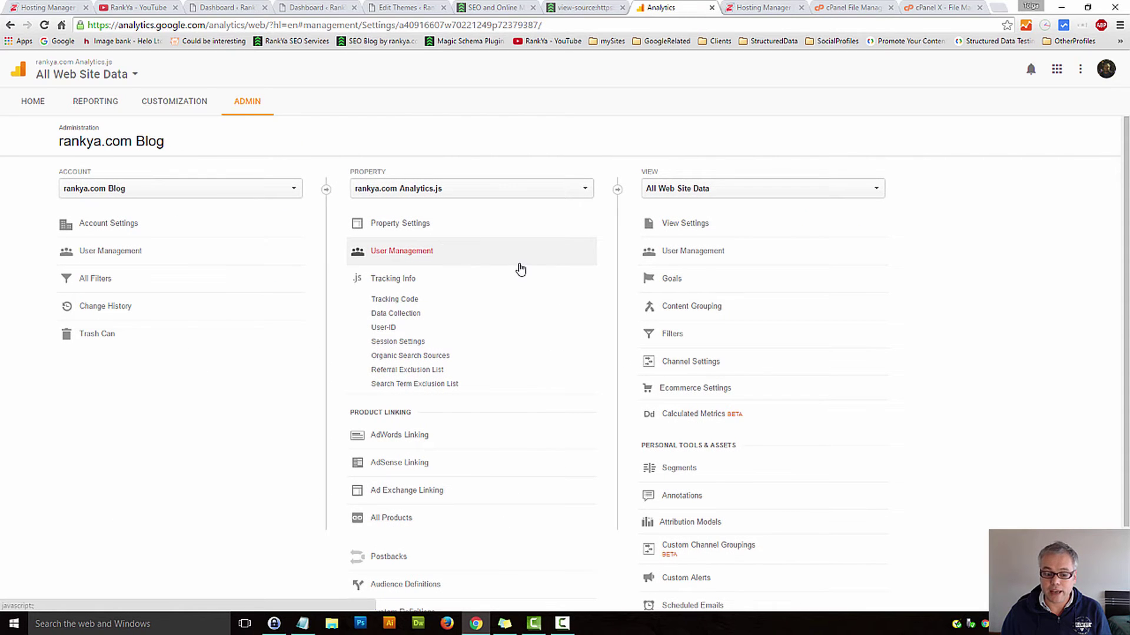
click(391, 226)
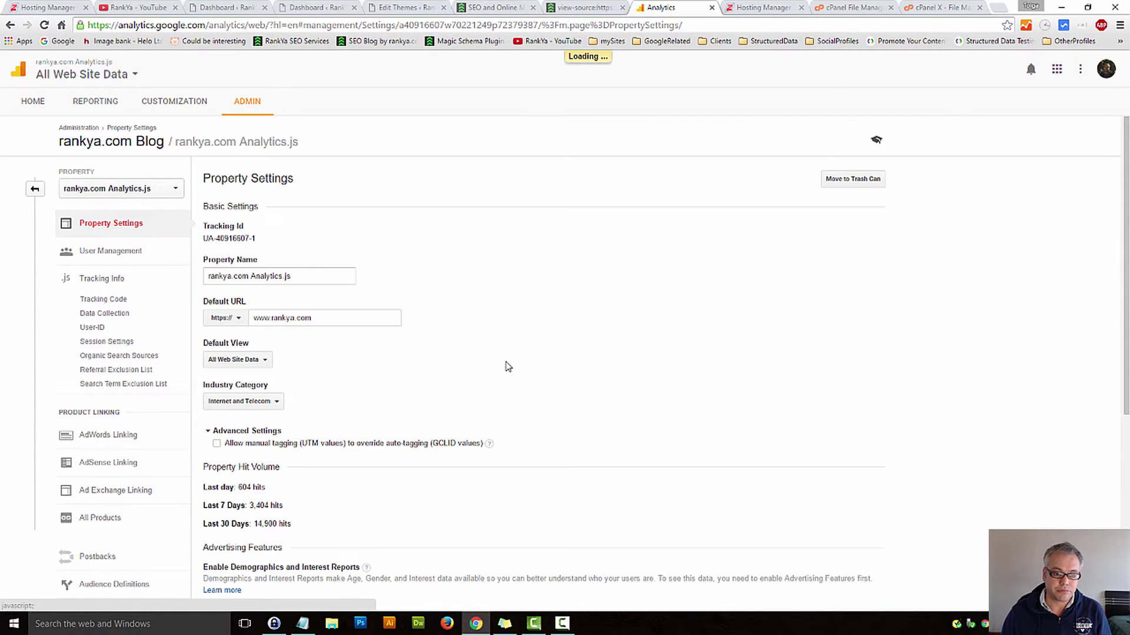
scroll(488, 421, down, 5)
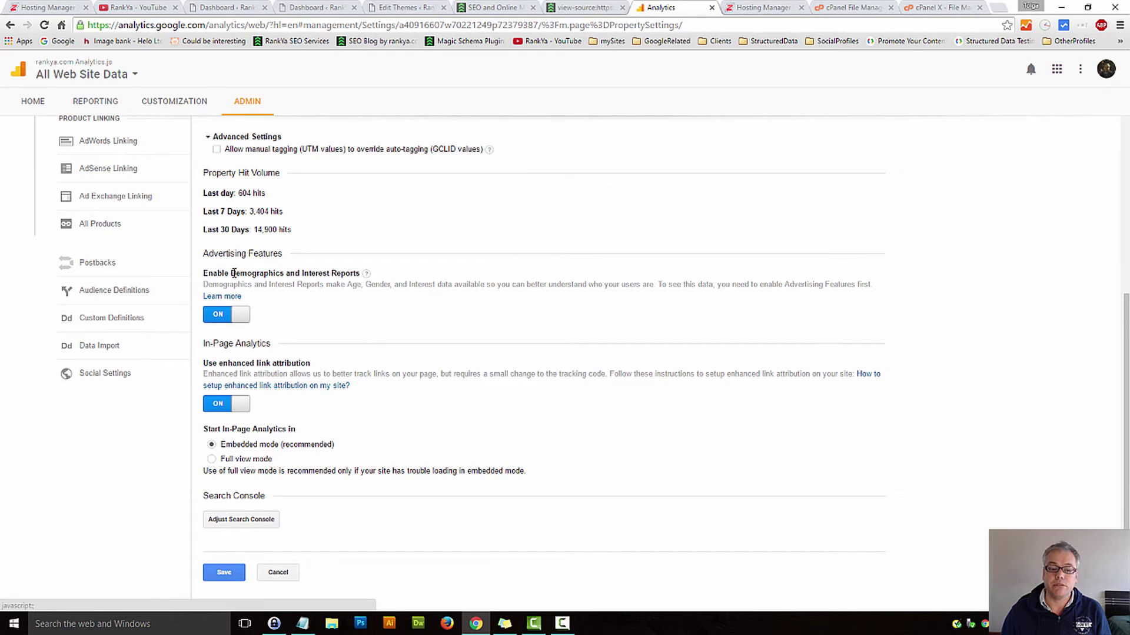
drag(233, 273, 339, 274)
click(340, 276)
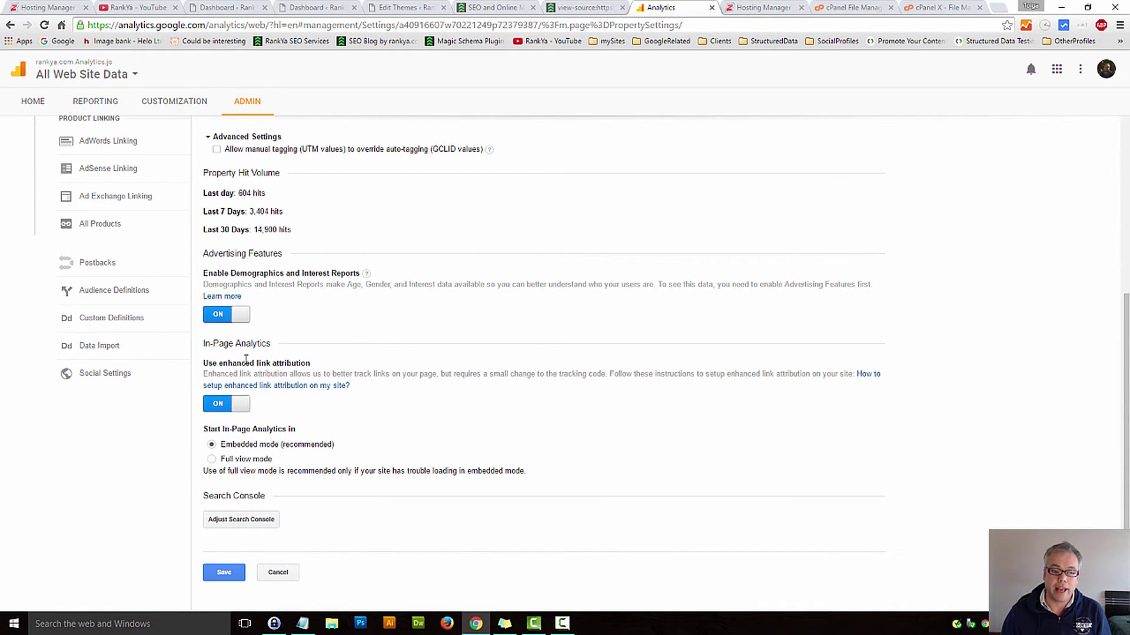
drag(219, 363, 285, 363)
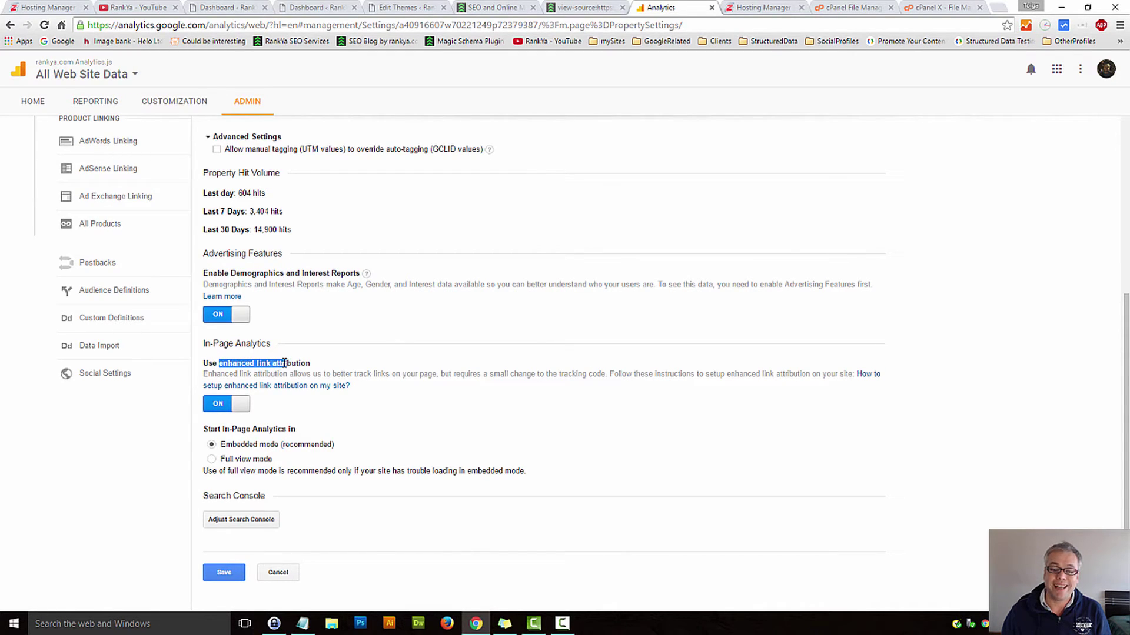
click(292, 364)
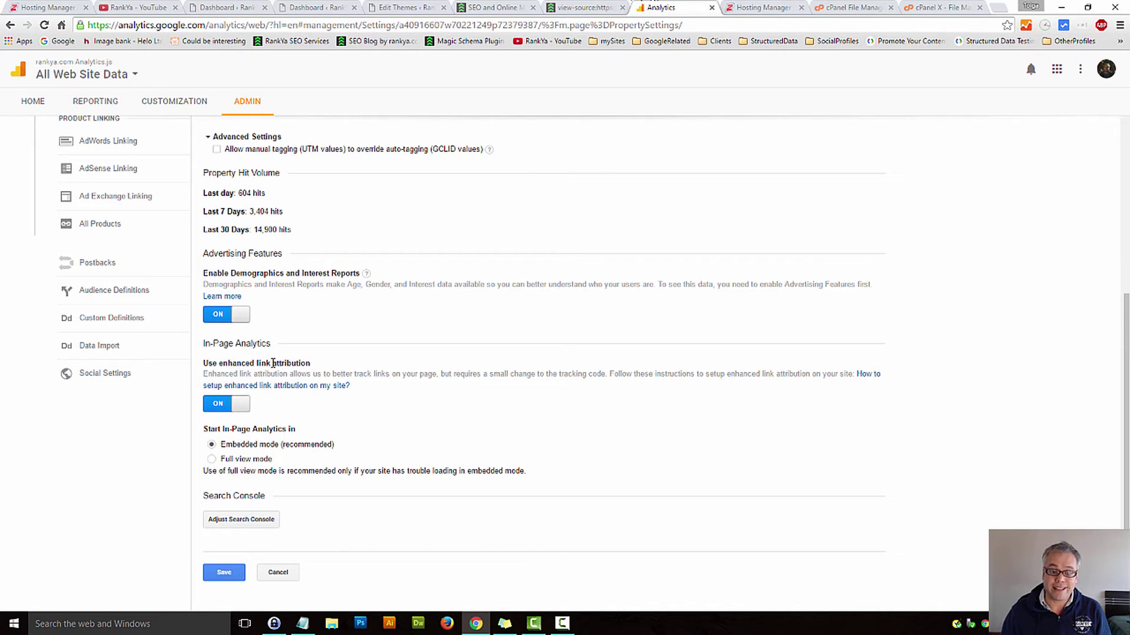
- Copy the displayfeatures and linkid require lines from the live page source's tracking script
click(584, 7)
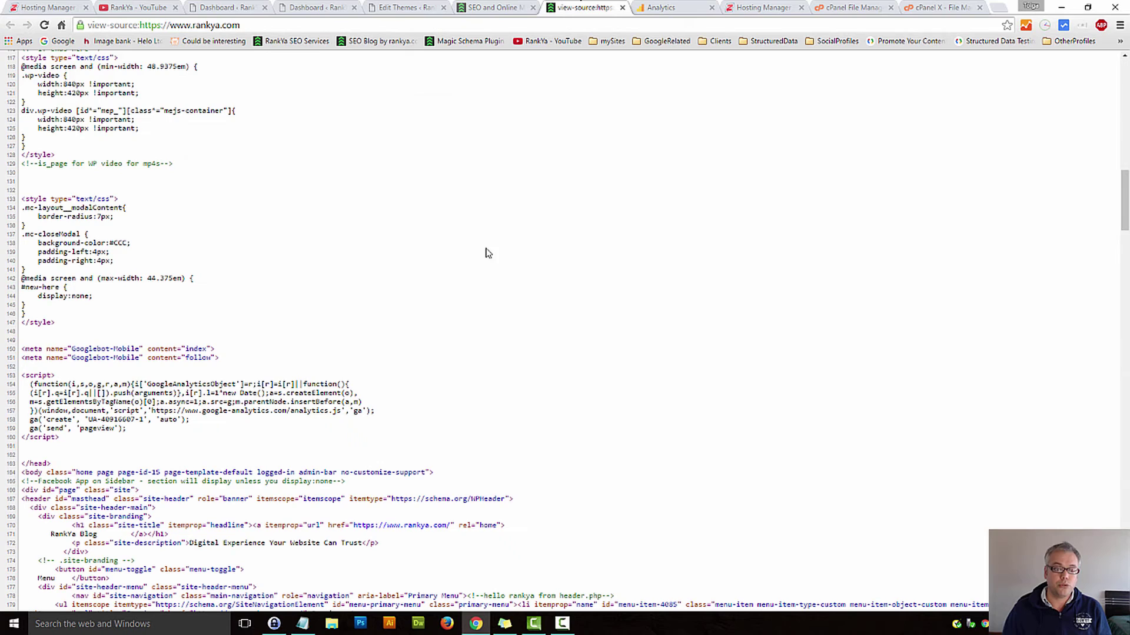
scroll(524, 293, up, 4)
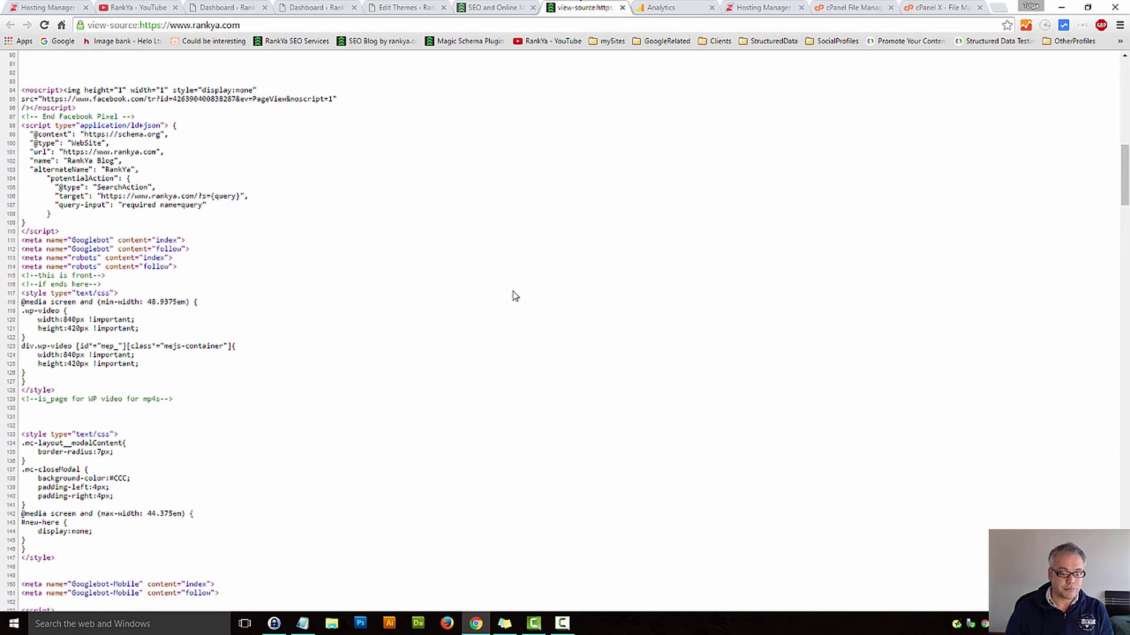
scroll(513, 297, up, 9)
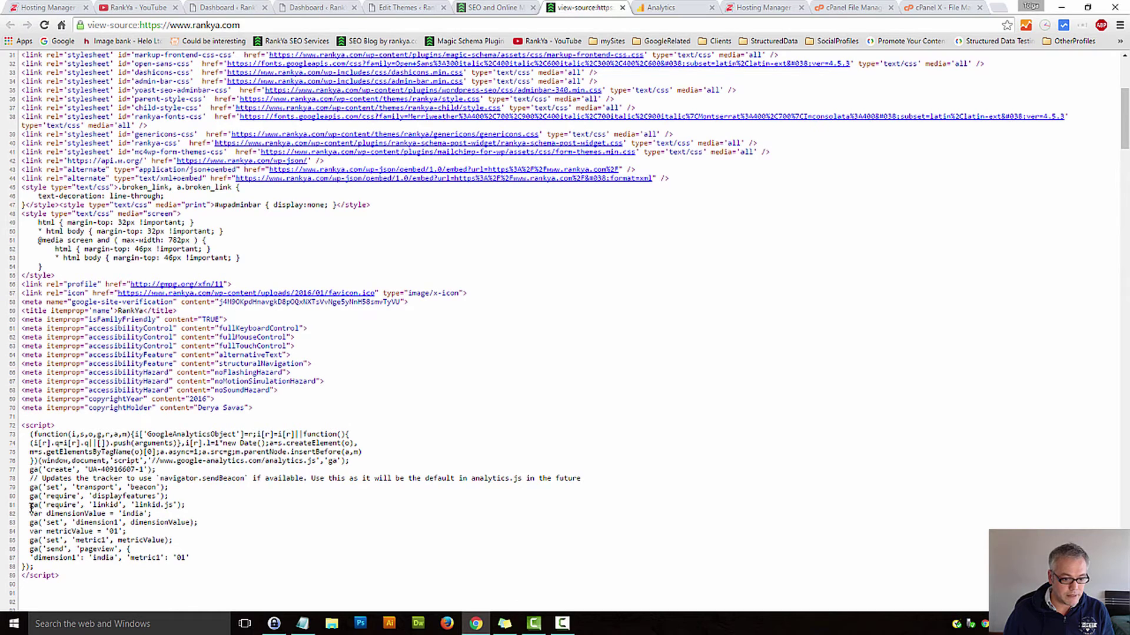
drag(30, 506, 222, 507)
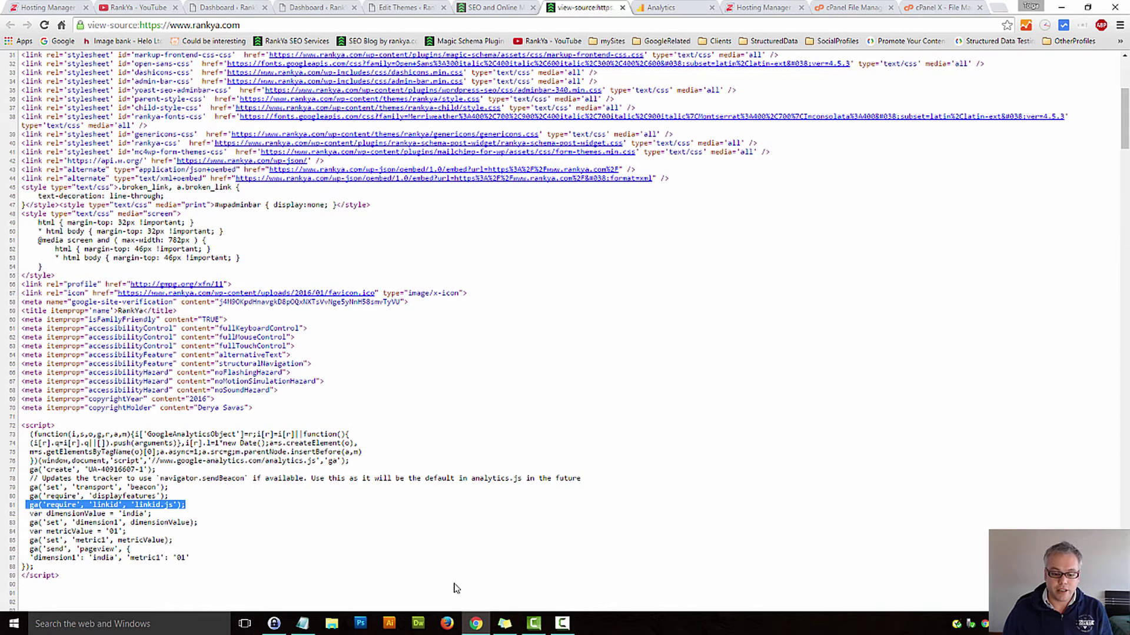
click(702, 321)
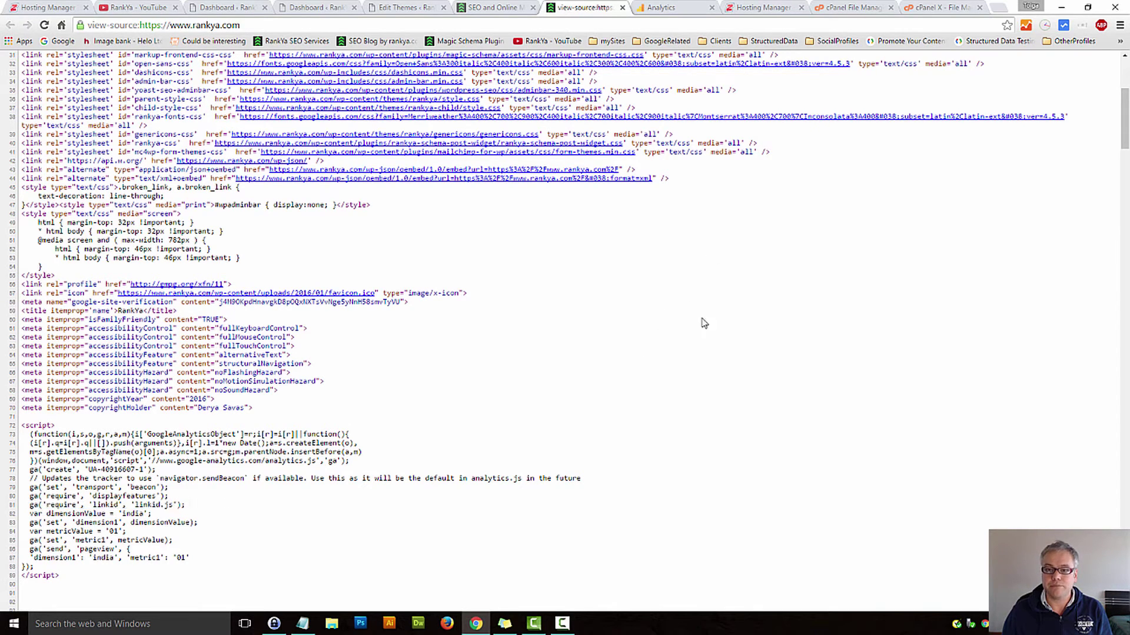
click(660, 7)
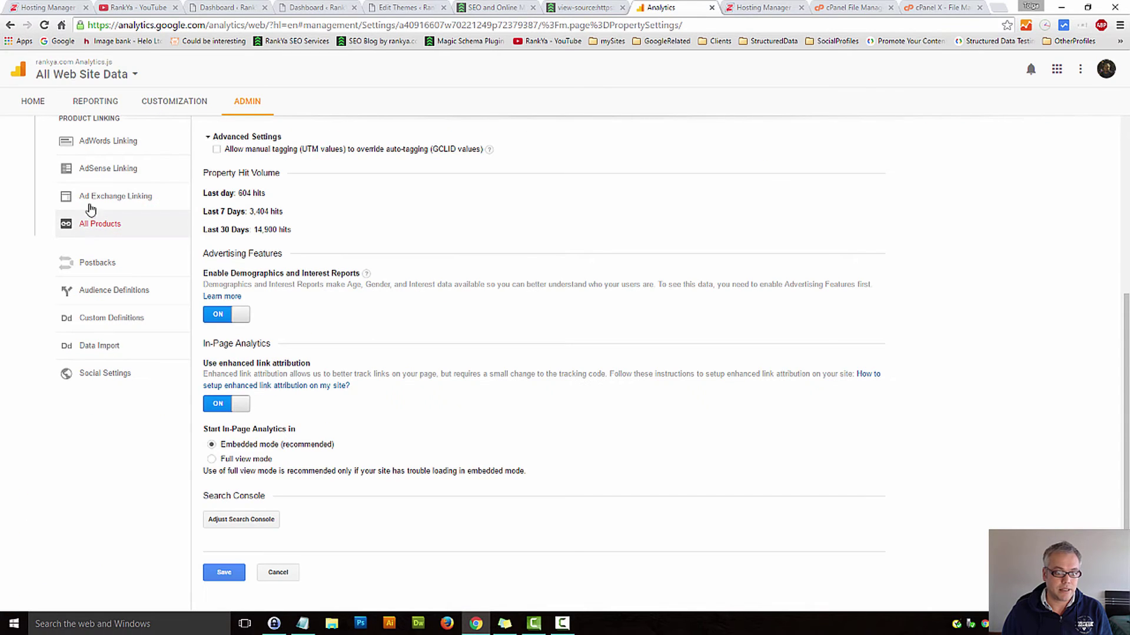
click(594, 7)
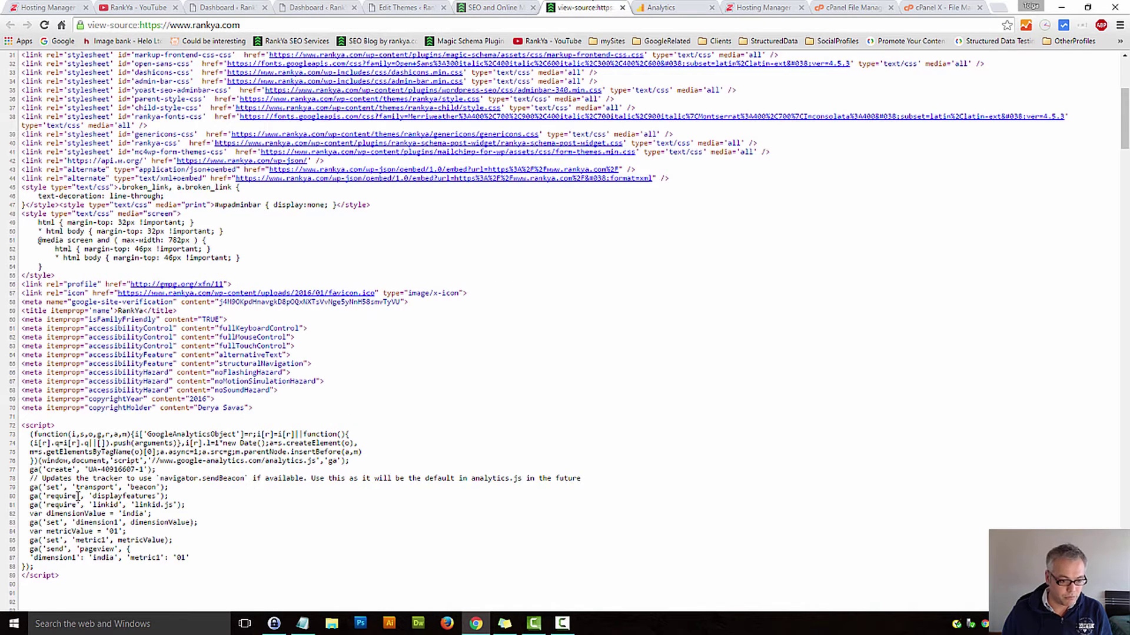
drag(26, 499, 195, 505)
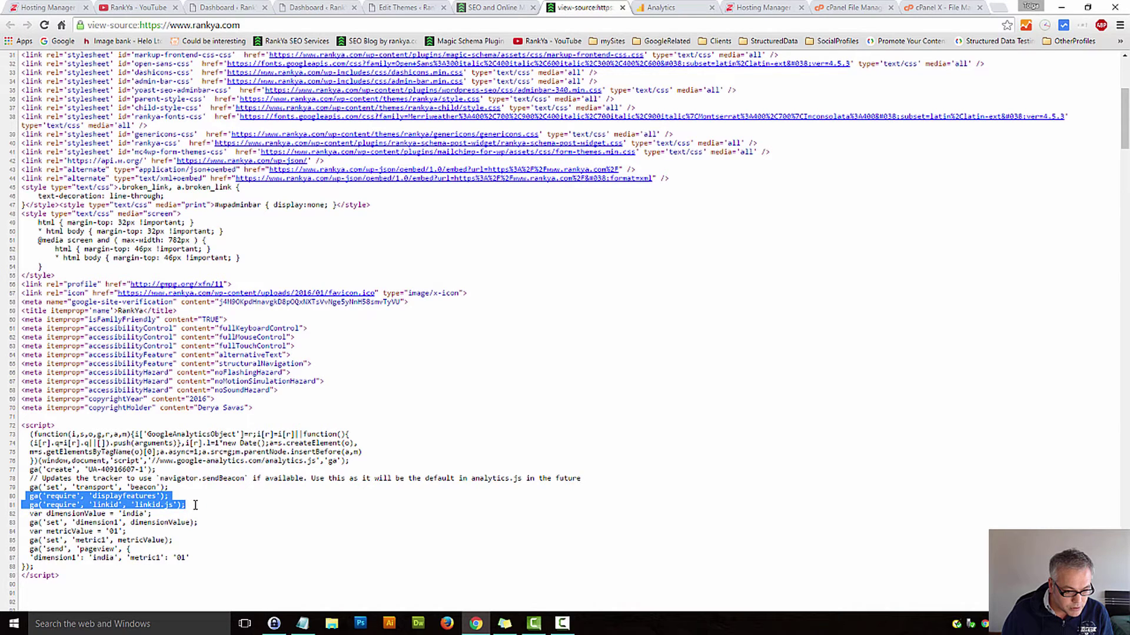
right_click(138, 504)
click(179, 514)
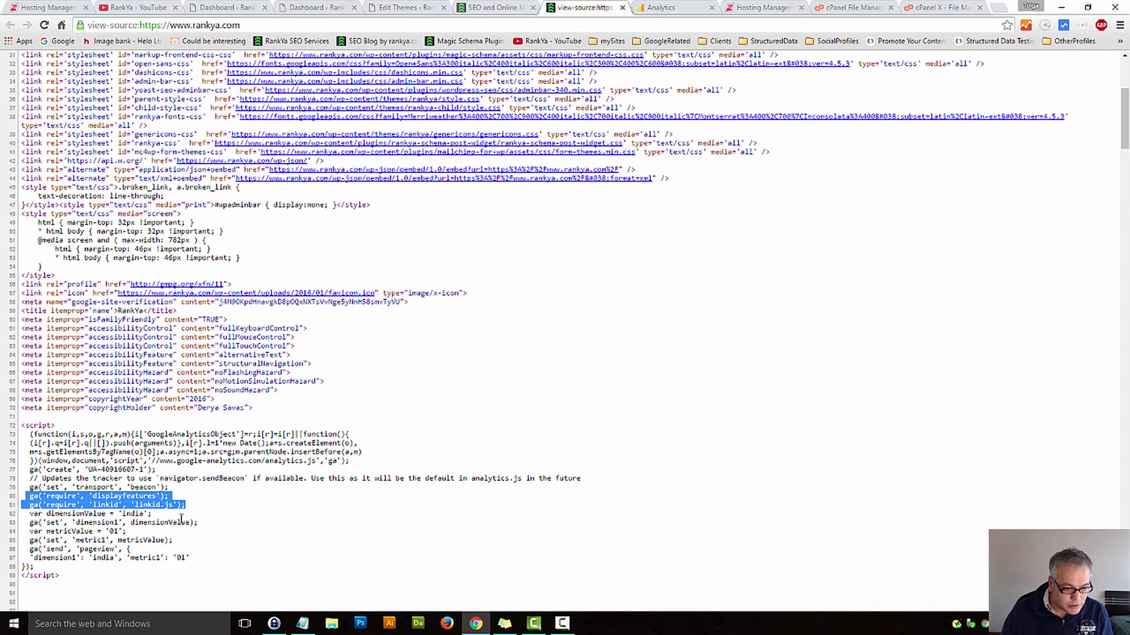
- Return to the Analytics Tracking Code page and select the whole script in the code box
click(689, 15)
scroll(68, 253, up, 5)
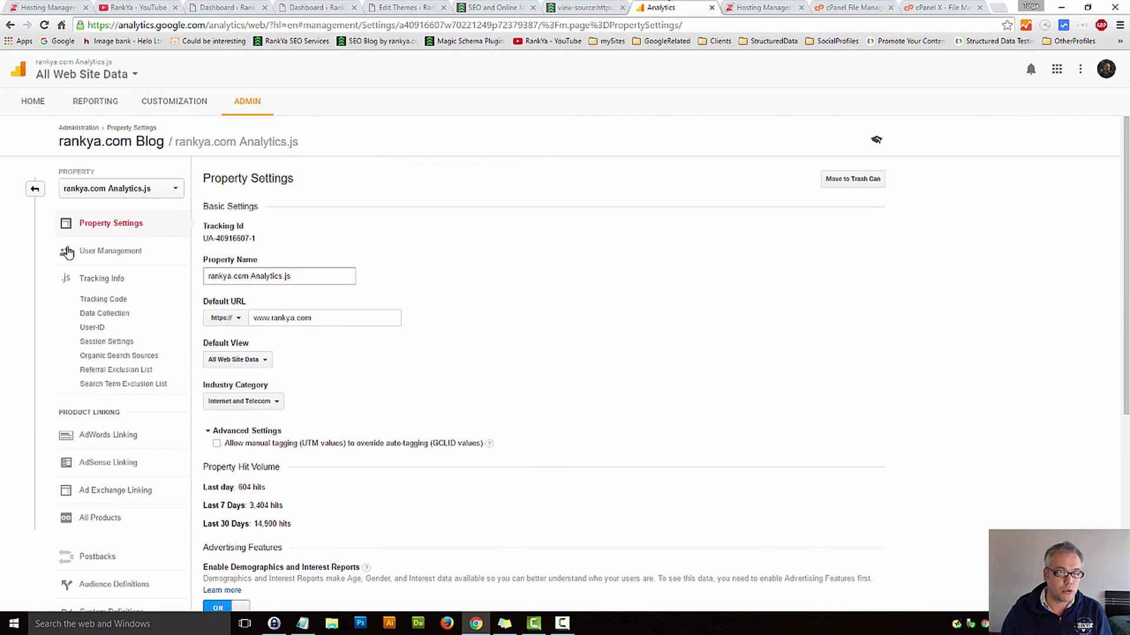
click(96, 299)
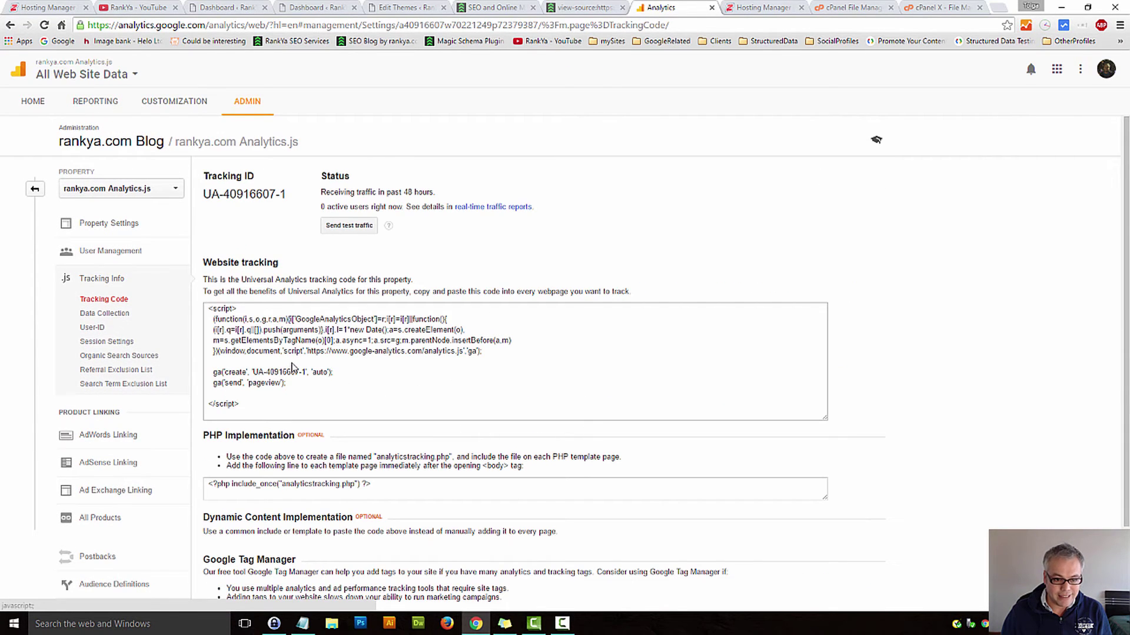
click(292, 367)
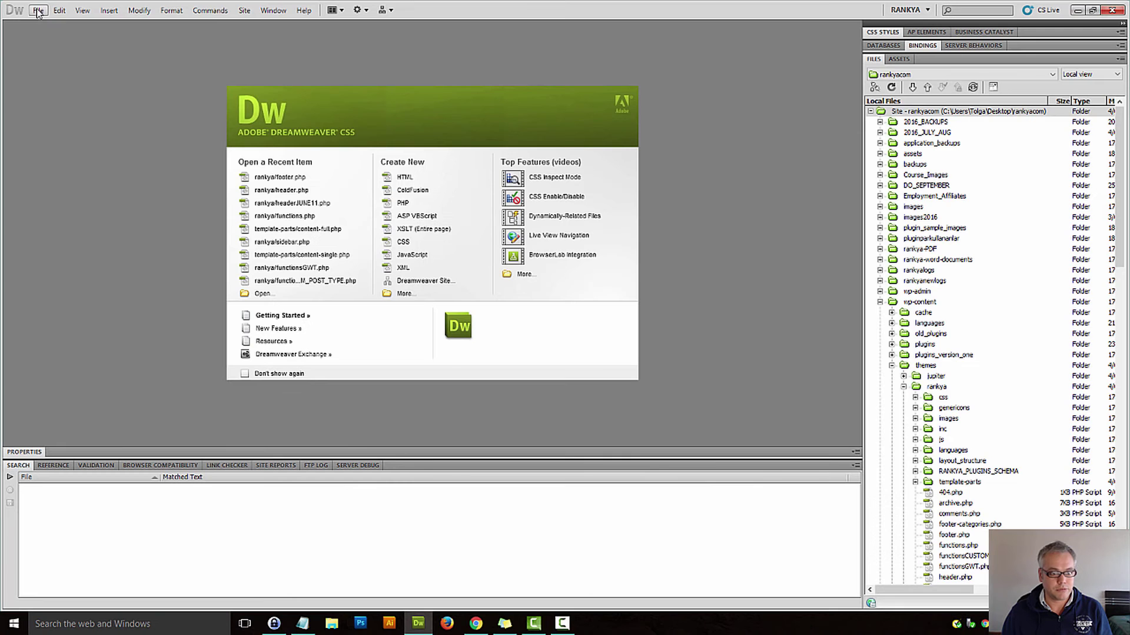
- Create a new Dreamweaver document and replace its boilerplate code with the two require lines
click(38, 10)
click(56, 24)
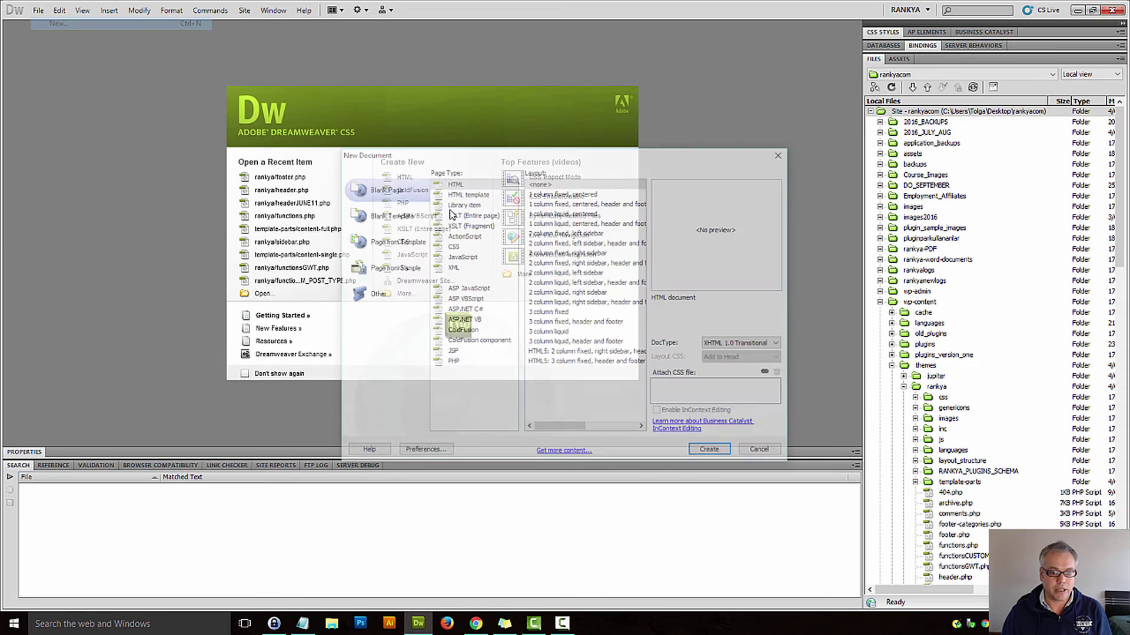
key(Escape)
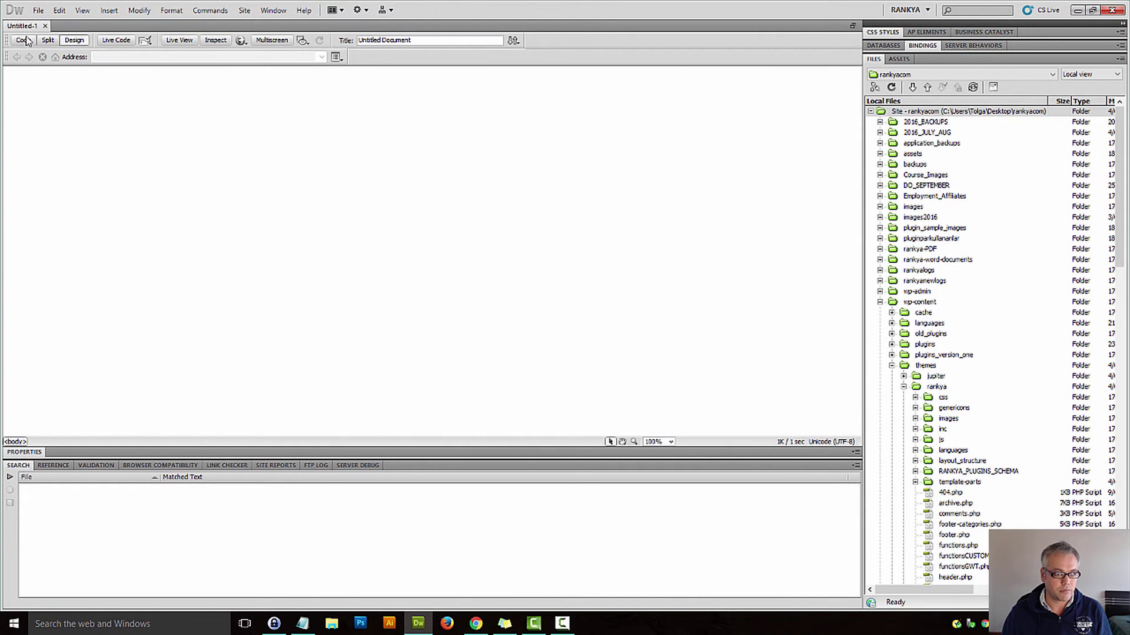
click(23, 40)
key(ctrl+a)
key(ctrl+v)
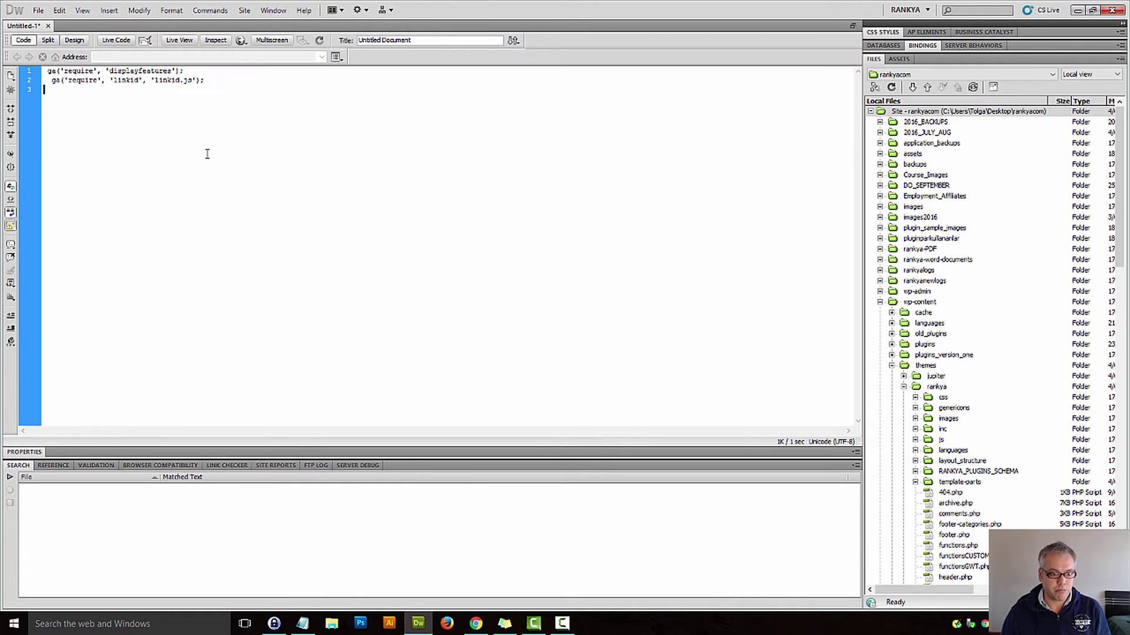
- Copy the Analytics tracking code from Chrome for use in Dreamweaver
click(476, 624)
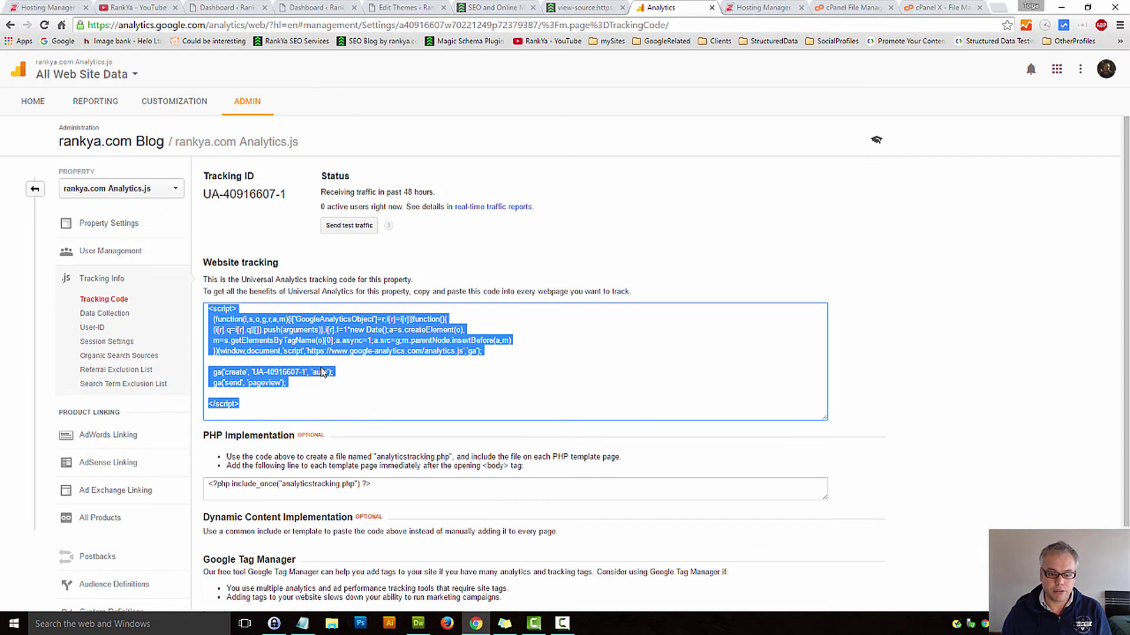
right_click(297, 338)
click(314, 348)
click(418, 623)
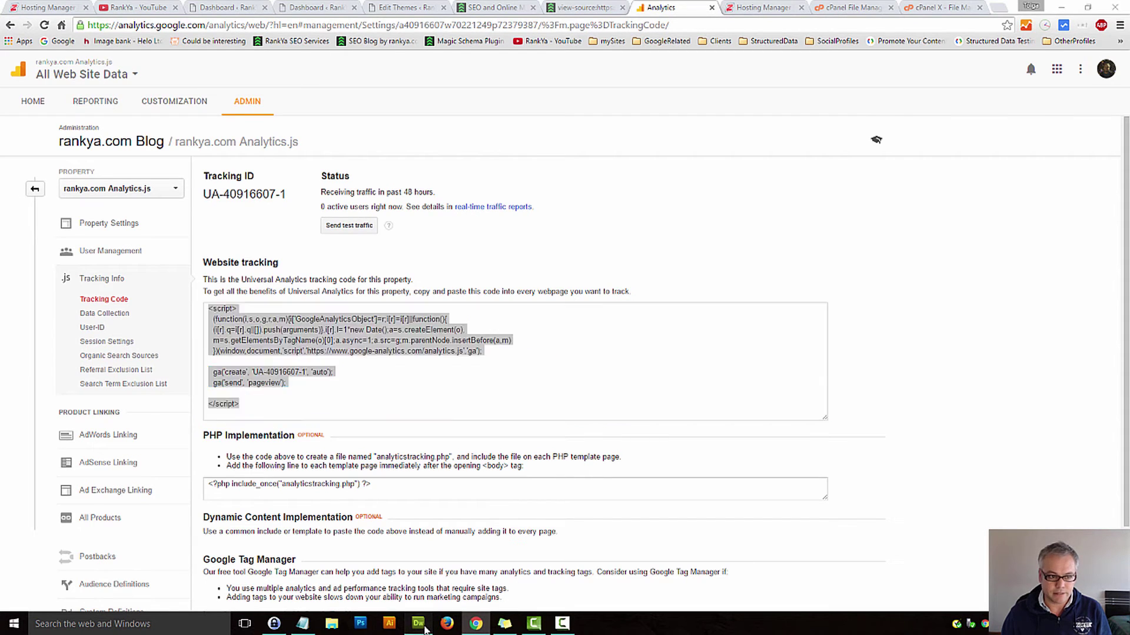
- Paste the tracking script and move the displayfeatures and linkid lines right after ga('create')
key(ctrl+v)
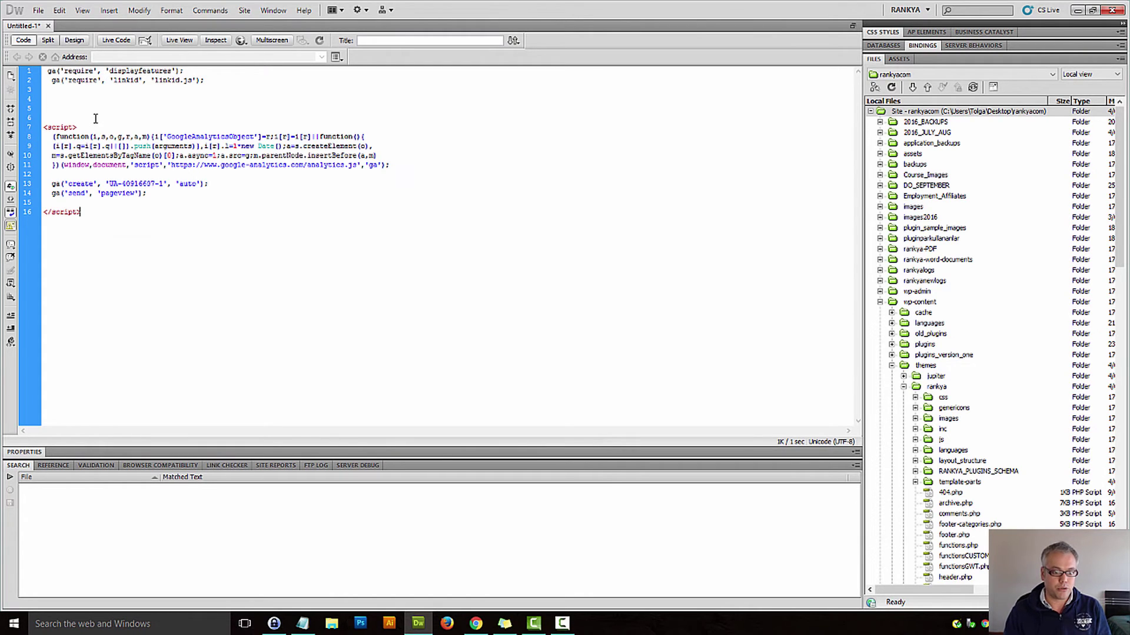
drag(232, 89, 48, 66)
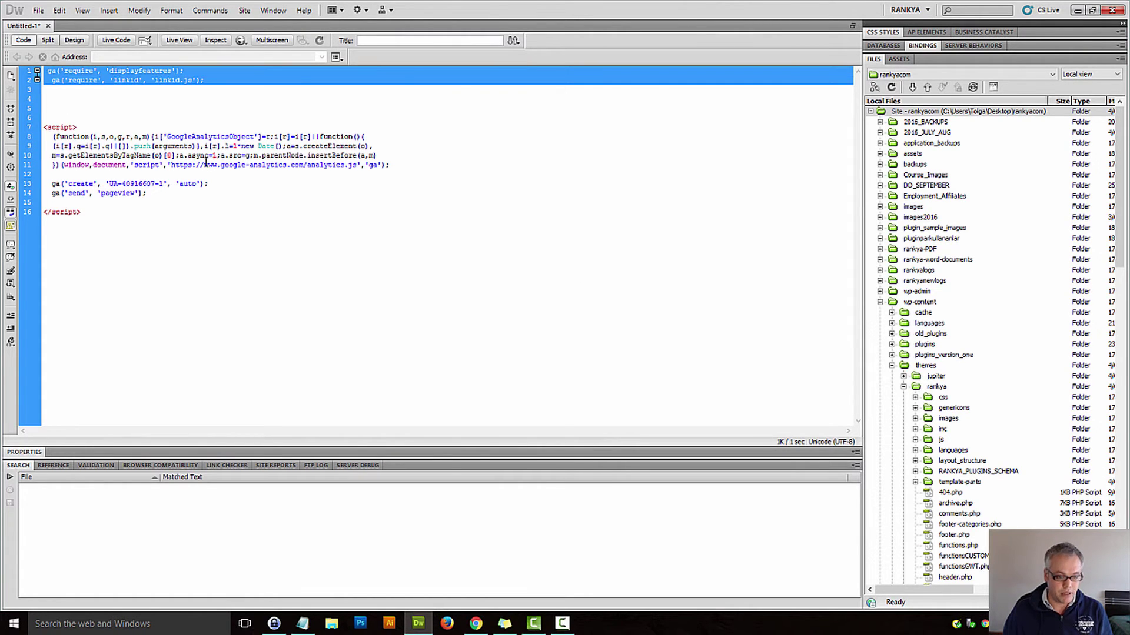
key(Delete)
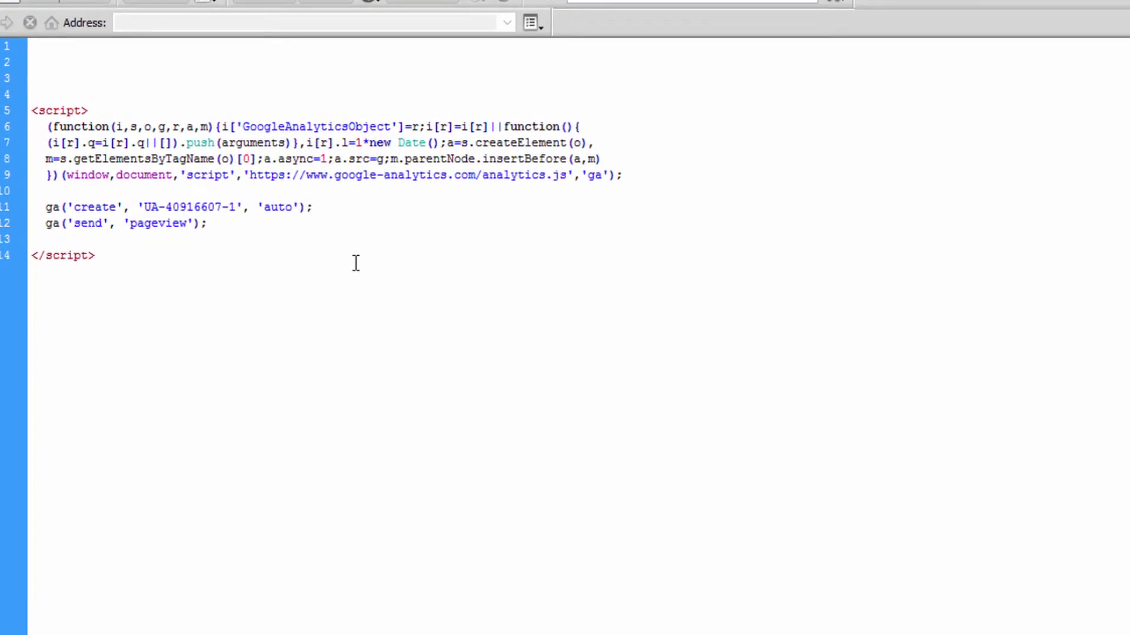
key(Return)
key(Return)
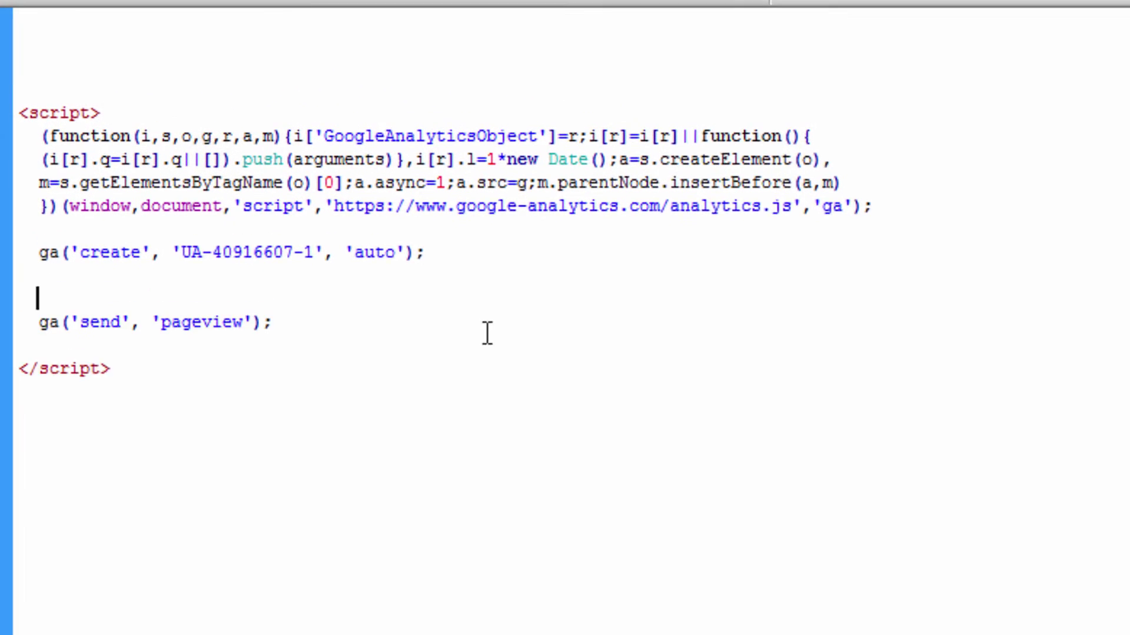
key(Return)
key(Up)
key(ctrl+v)
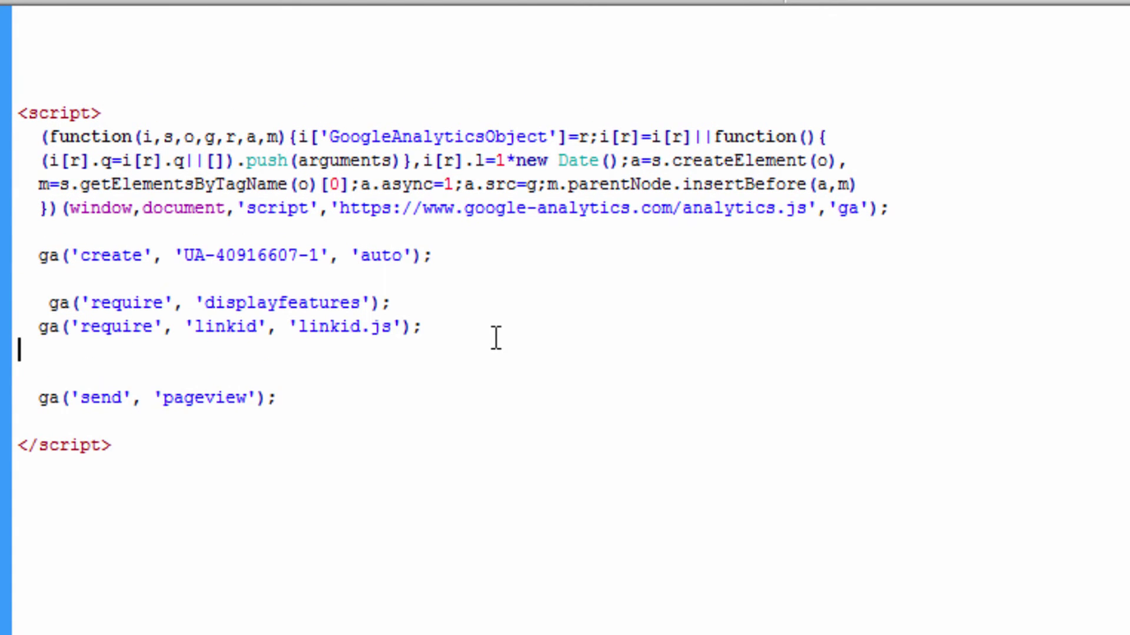
- Delete the leftover blank lines and review the merged tracking script block
key(Delete)
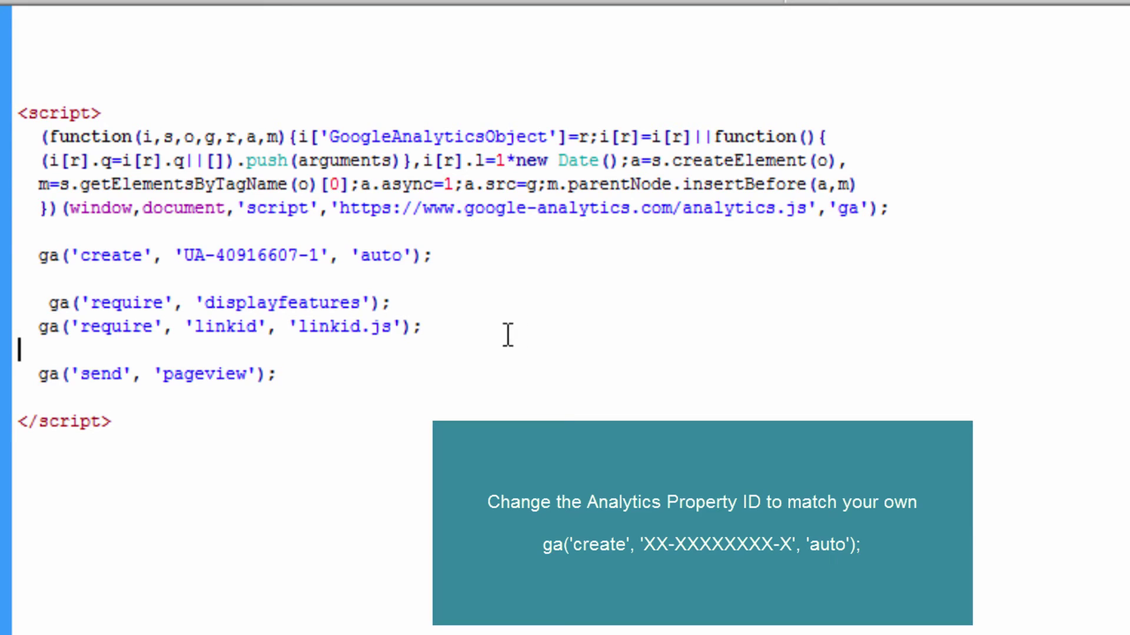
triple_click(173, 349)
key(Delete)
triple_click(144, 279)
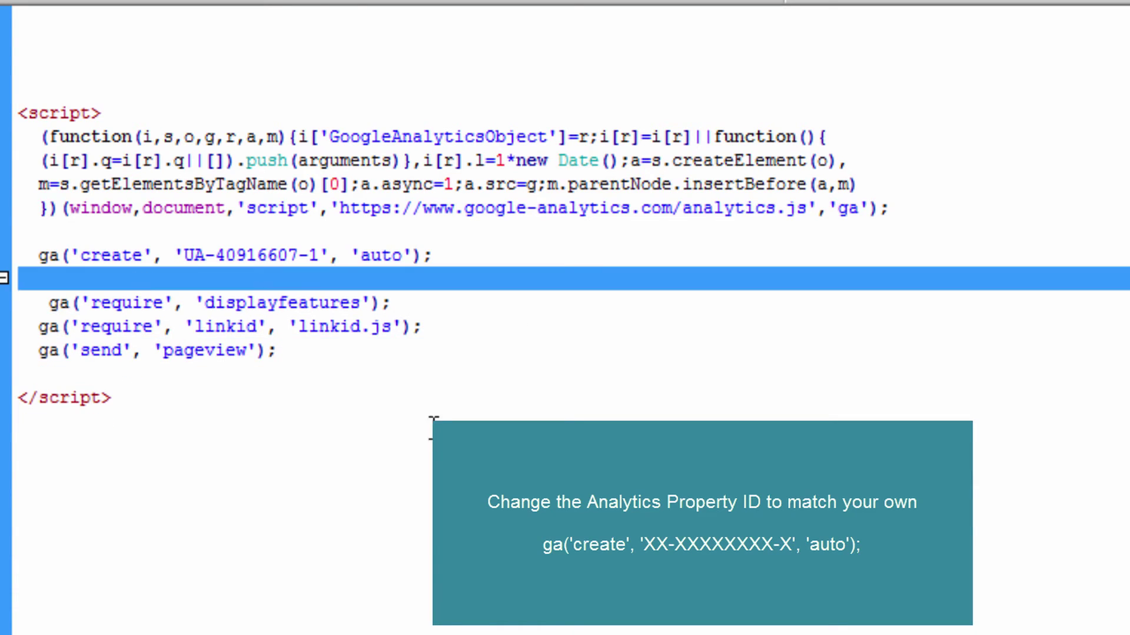
key(Delete)
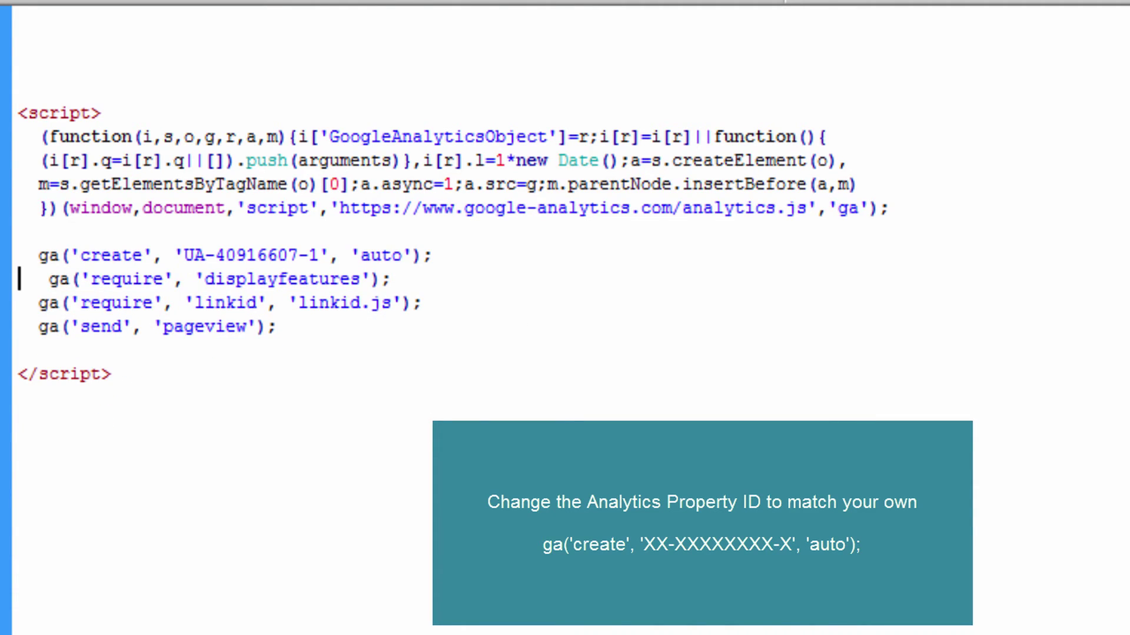
double_click(318, 279)
click(663, 362)
drag(118, 370, 2, 123)
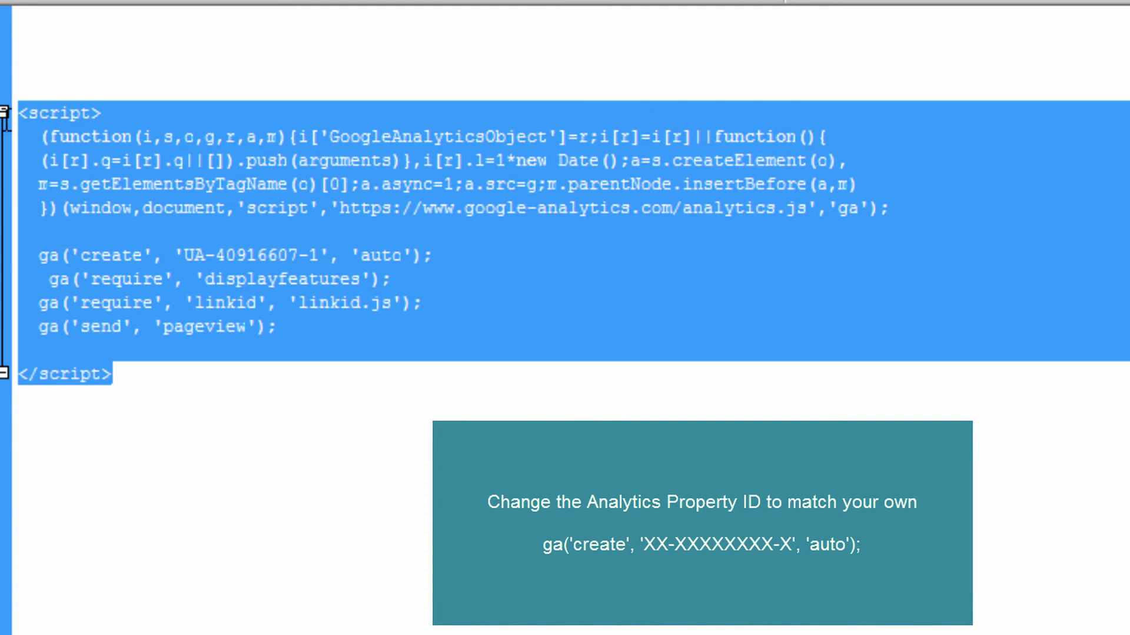
click(492, 368)
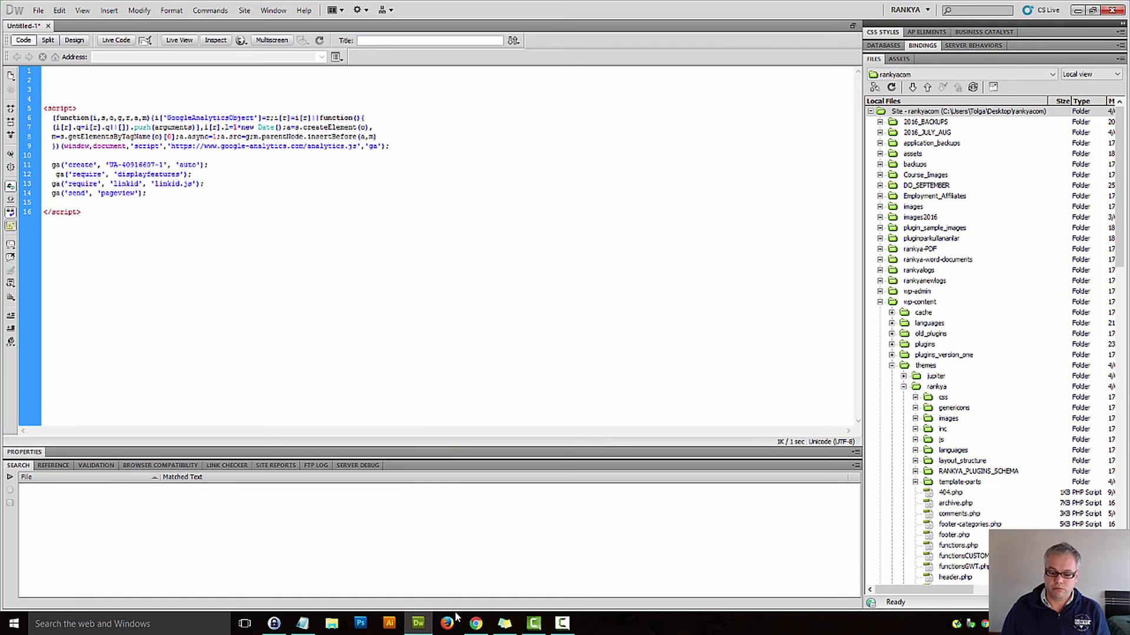
click(476, 624)
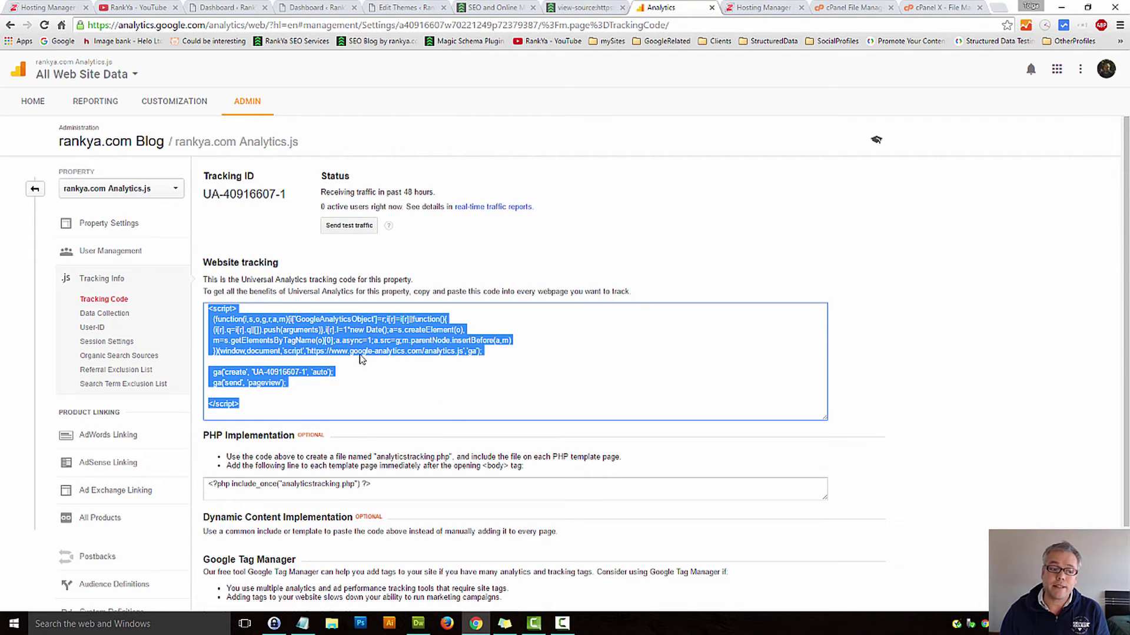
- Check the Advertising Features and In-Page Analytics toggles in Property Settings, then view the rankya.com homepage
click(102, 223)
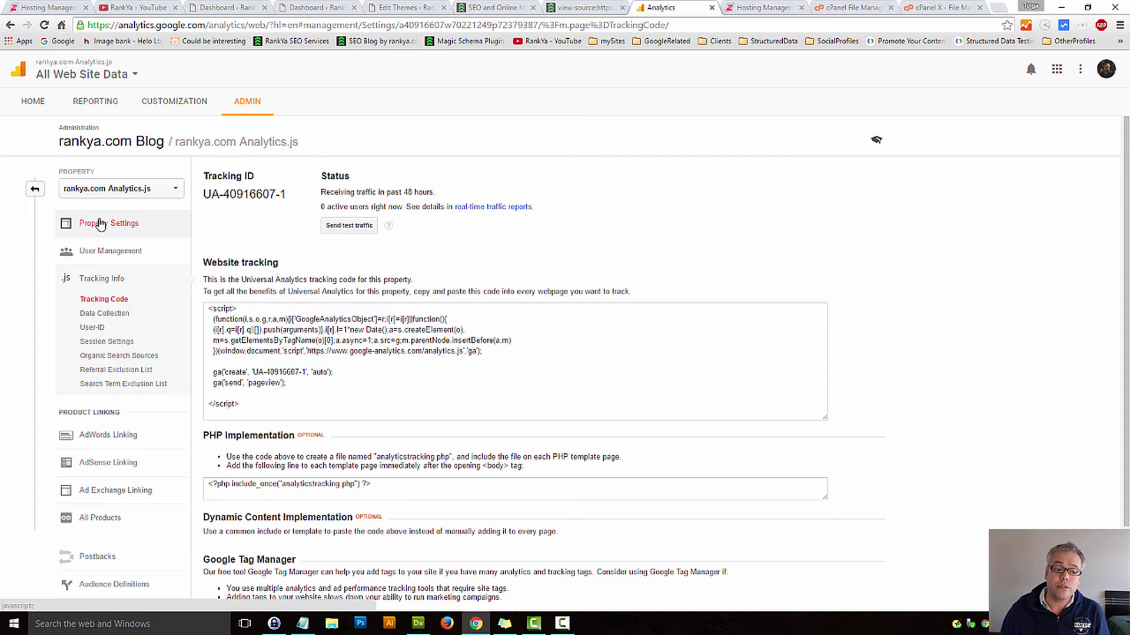
scroll(412, 473, down, 5)
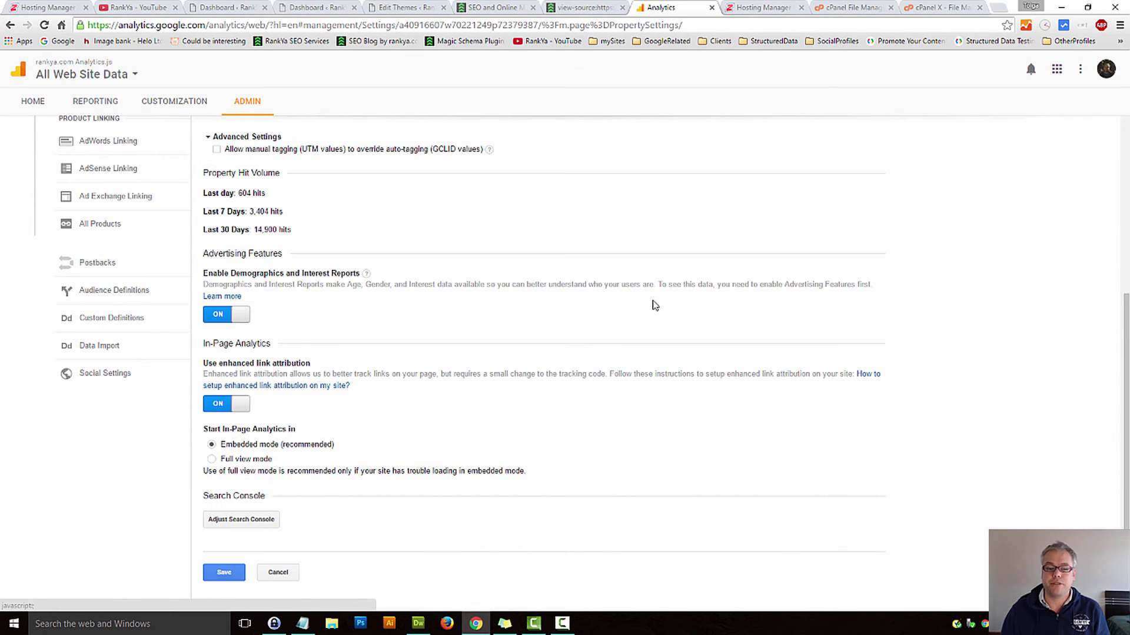
scroll(487, 361, up, 5)
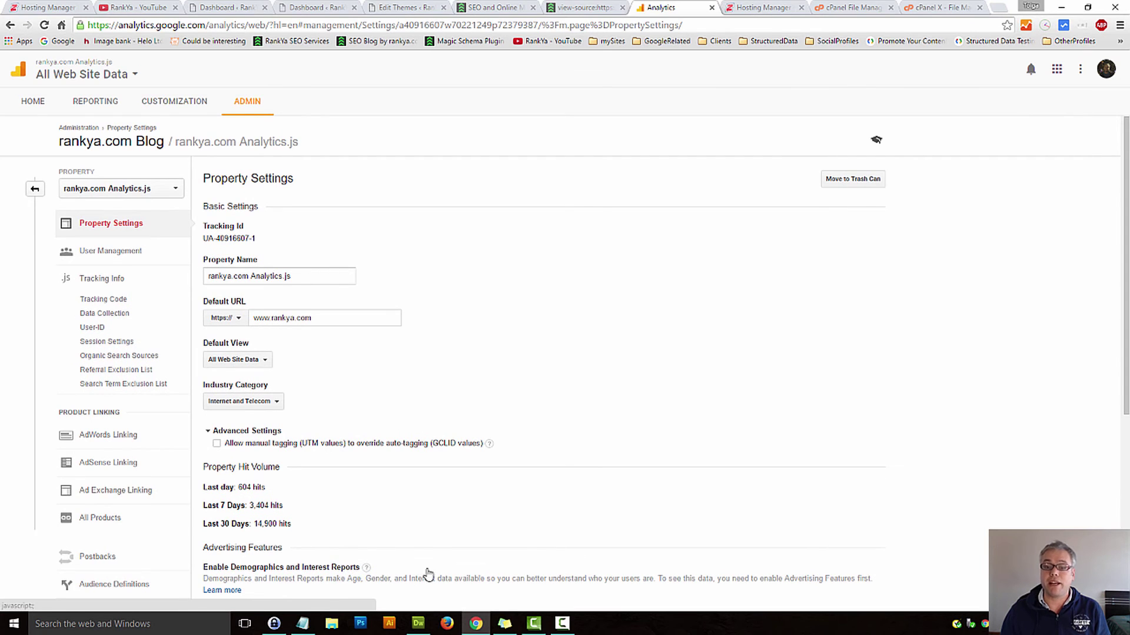
click(489, 8)
scroll(111, 326, down, 15)
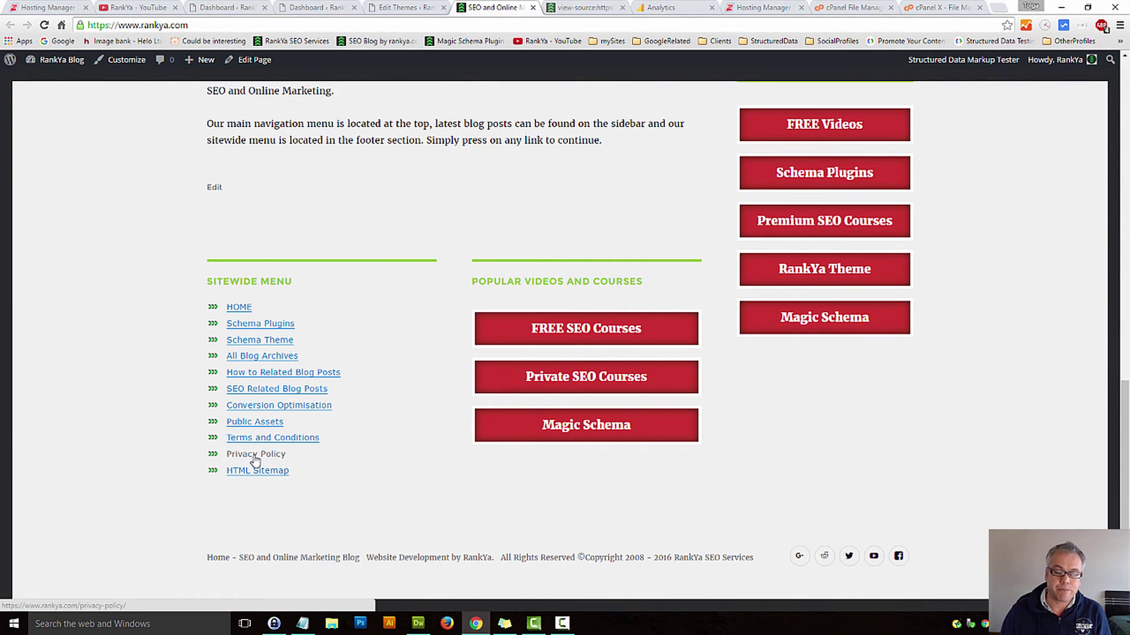
- Read the Cookies section of the footer's Privacy Policy page in a new tab, then return to Analytics
middle_click(256, 455)
click(532, 8)
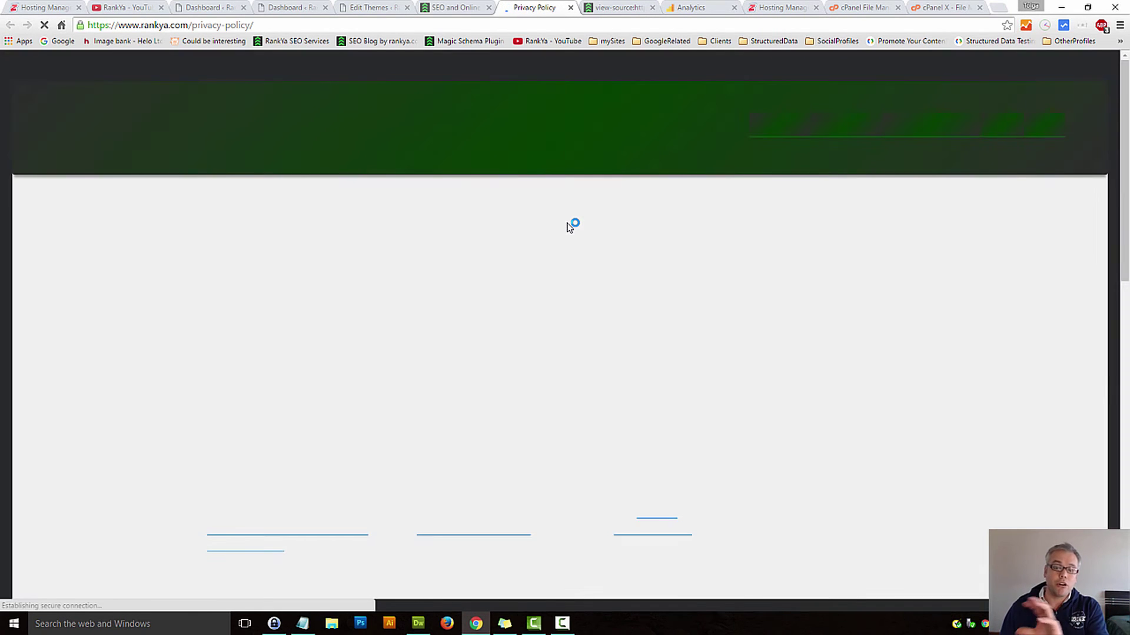
scroll(359, 342, down, 3)
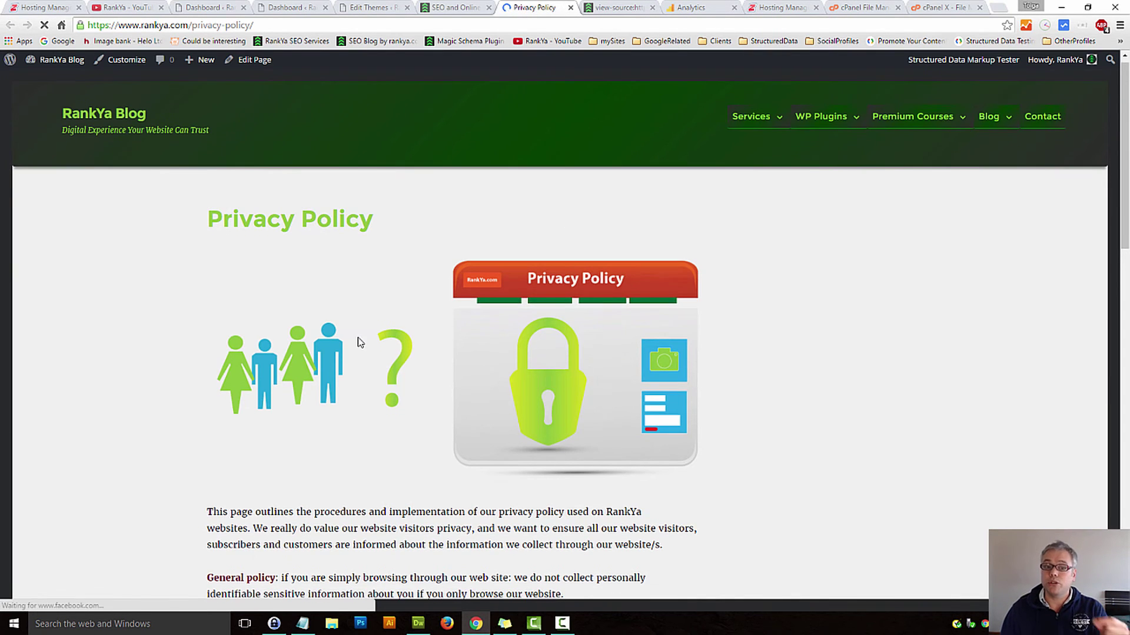
scroll(393, 330, down, 8)
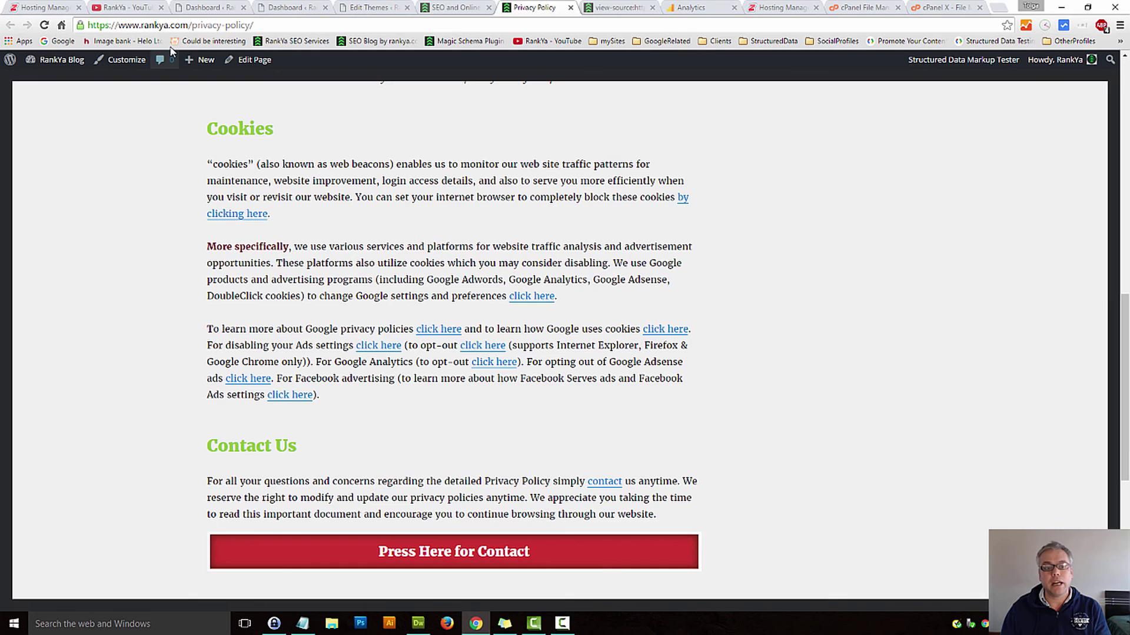
click(201, 26)
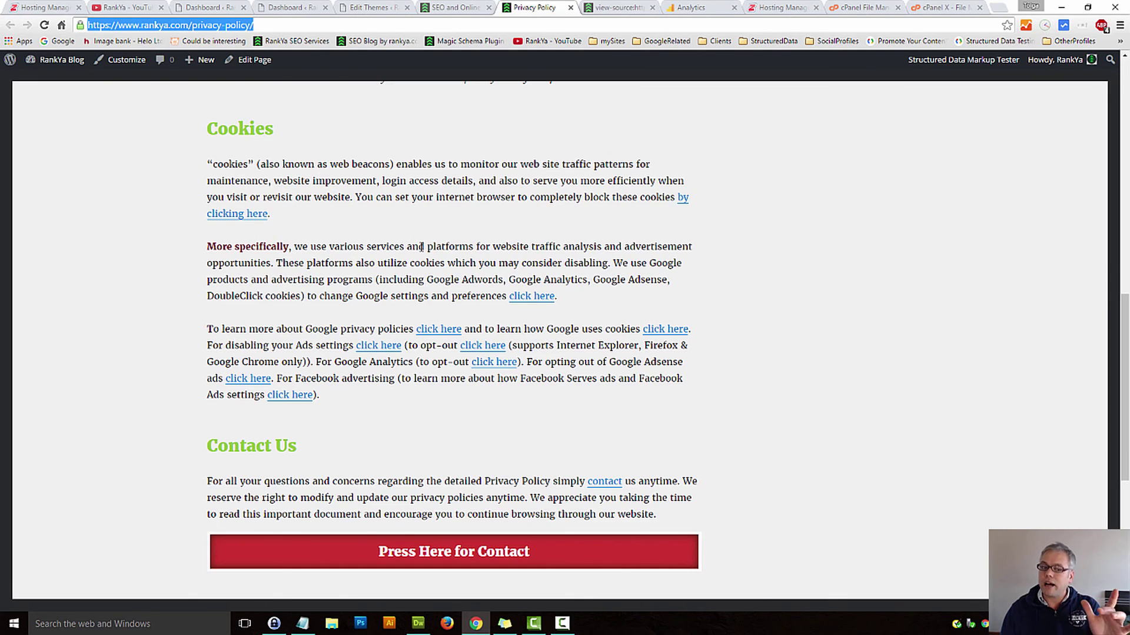
click(703, 7)
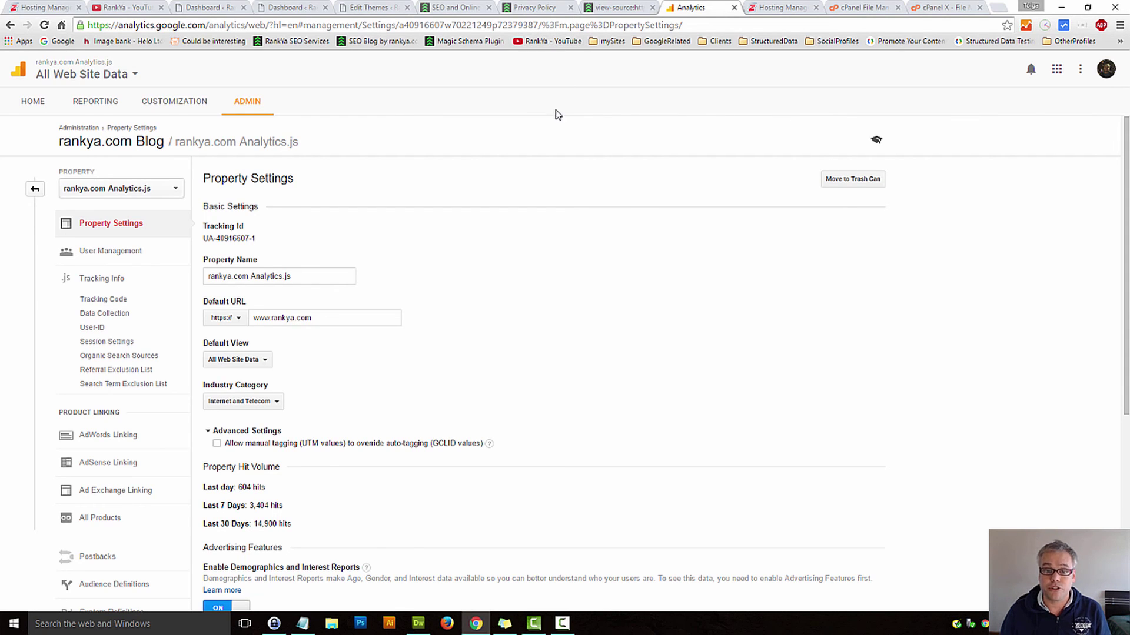
- Switch to the 'SEO and Online Marketing' tab showing the rankya.com homepage
click(464, 8)
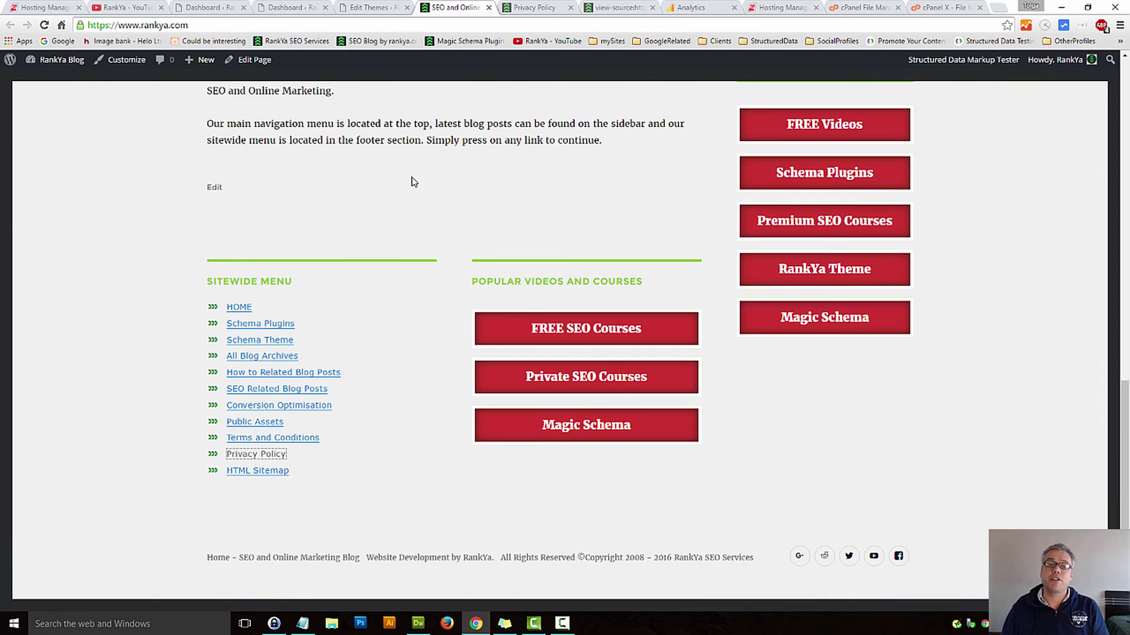